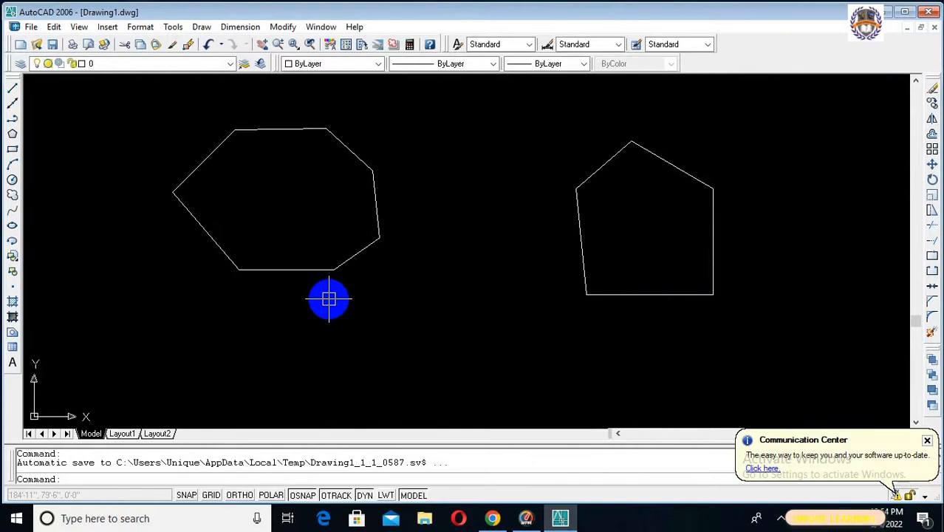
pyautogui.scroll(-1, 329, 298)
pyautogui.moveTo(403, 264); pyautogui.dragTo(436, 284, button='middle')
pyautogui.scroll(1, 419, 240)
pyautogui.scroll(-1, 450, 273)
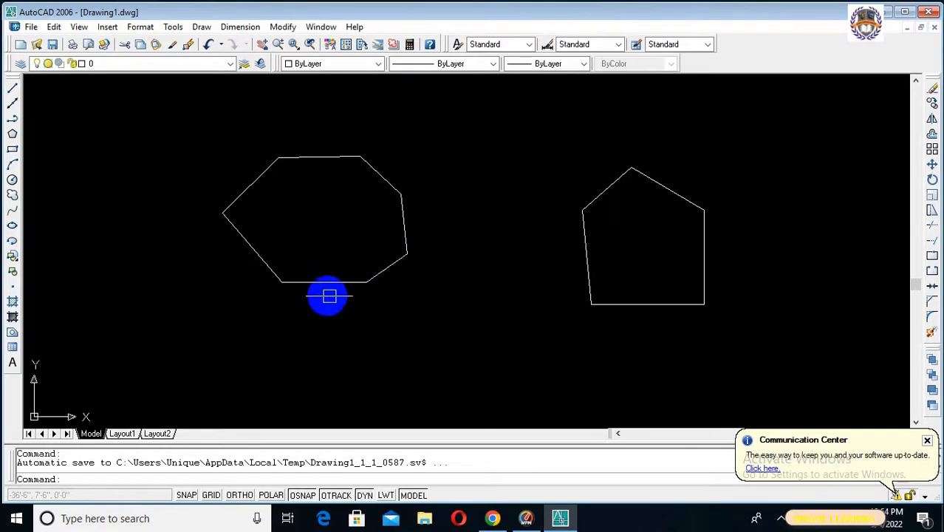
pyautogui.scroll(3, 640, 240)
pyautogui.scroll(-2, 640, 240)
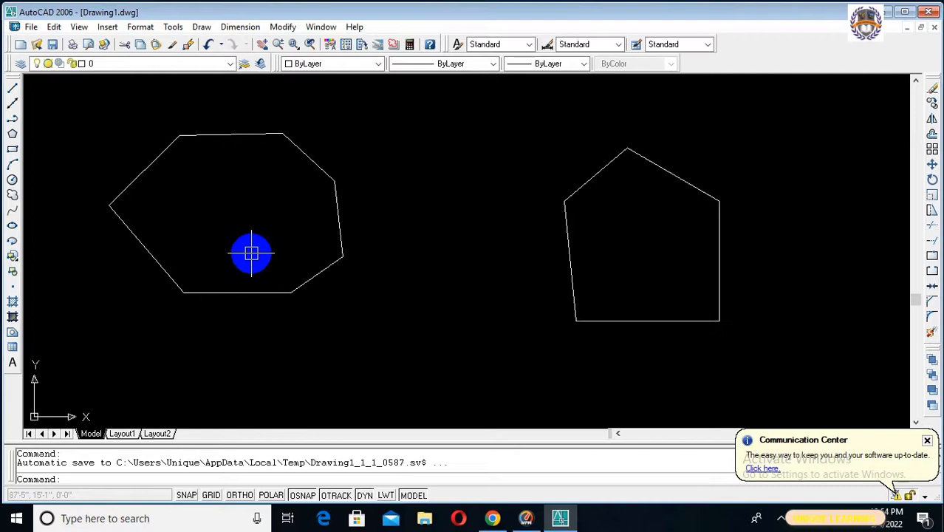
# Add an aligned dimension along the bottom edge of the five-sided figure, just below it.
pyautogui.write('dal')
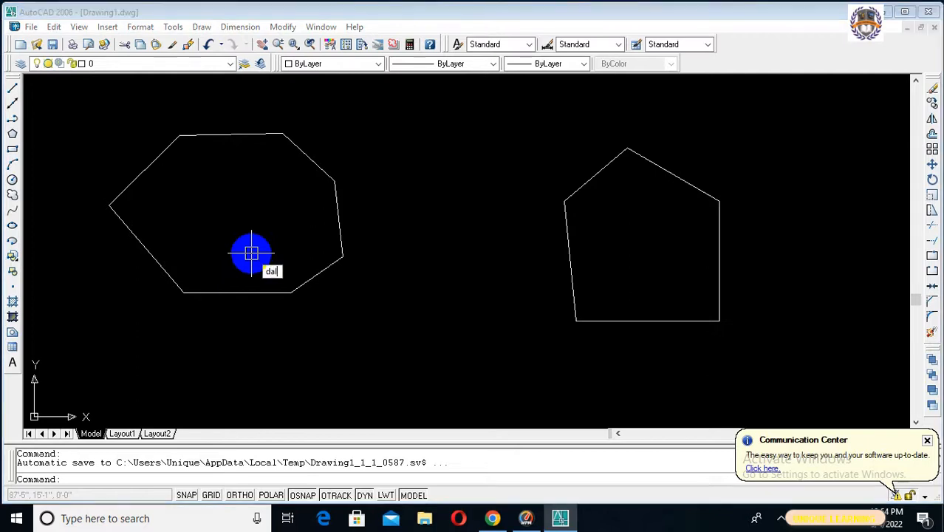
pyautogui.press('Return')
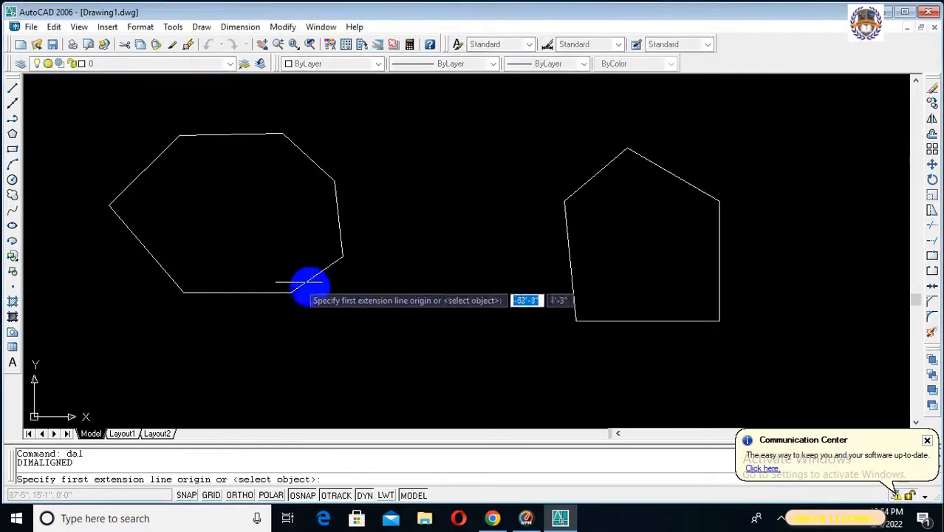
pyautogui.click(575, 320)
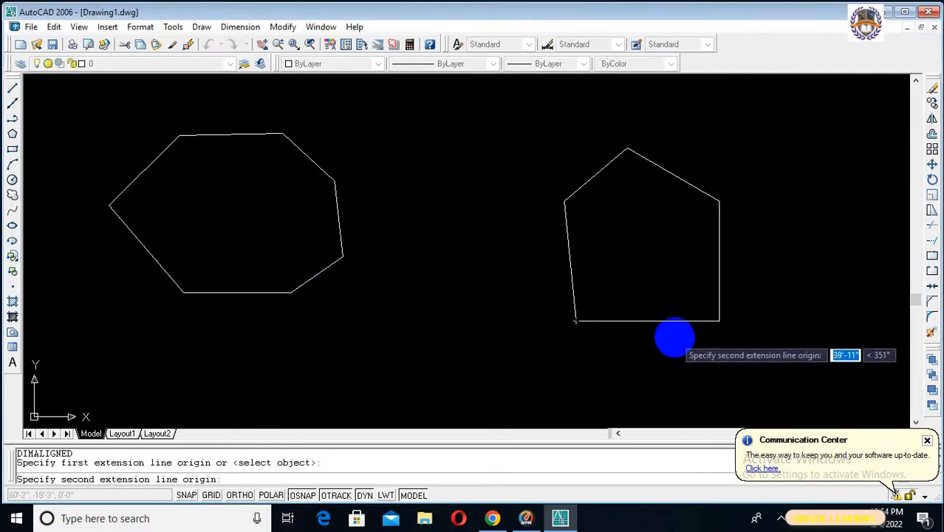
pyautogui.click(718, 321)
pyautogui.click(665, 340)
pyautogui.scroll(5, 650, 336)
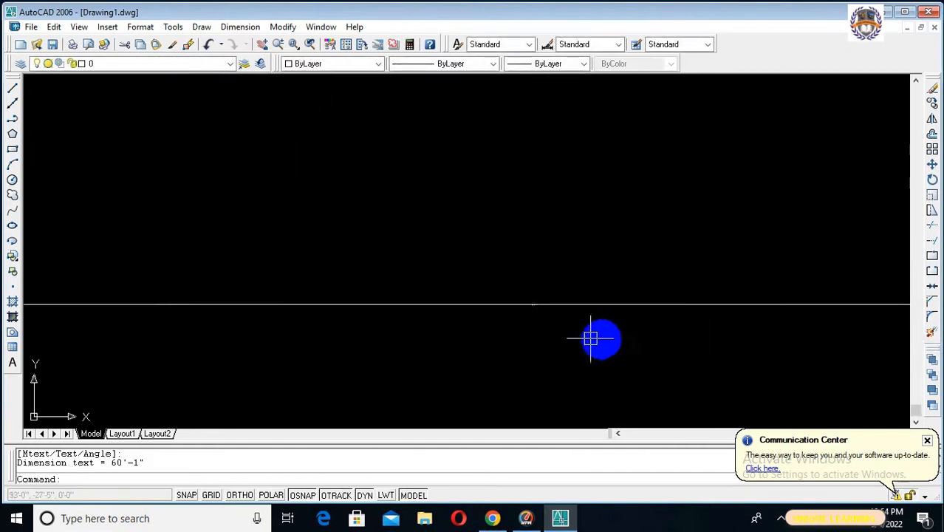
pyautogui.scroll(5, 447, 315)
pyautogui.scroll(7, 725, 275)
pyautogui.scroll(-10, 724, 275)
pyautogui.scroll(2, 724, 275)
# Erase the aligned dimension below the five-sided figure.
pyautogui.click(723, 276)
pyautogui.write('e')
pyautogui.press('Return')
pyautogui.scroll(-3, 667, 293)
pyautogui.moveTo(694, 293)
pyautogui.mouseDown(button='middle')
pyautogui.moveTo(518, 400)
pyautogui.moveTo(517, 348)
pyautogui.mouseUp(button='middle')
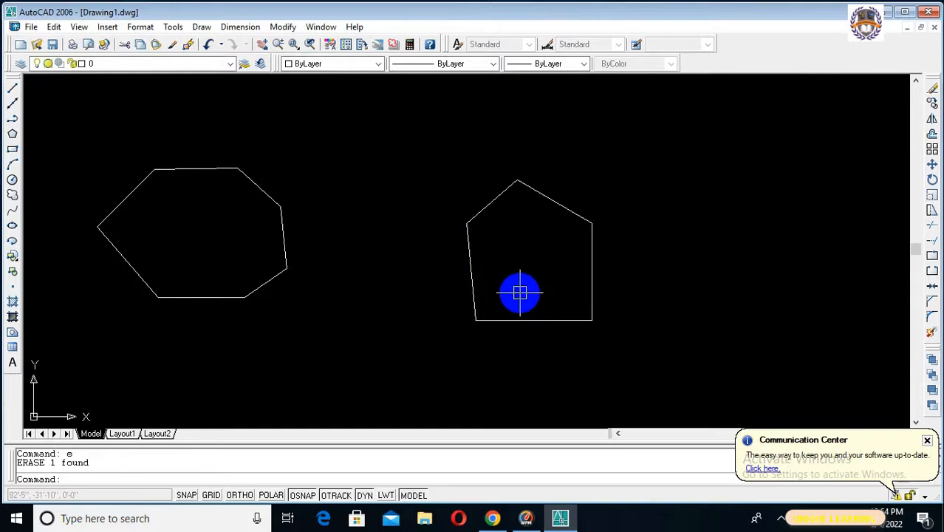
# Select the edges of the five-sided figure individually to check whether they are separate lines, and clear the selection.
pyautogui.scroll(2, 520, 294)
pyautogui.press('Escape')
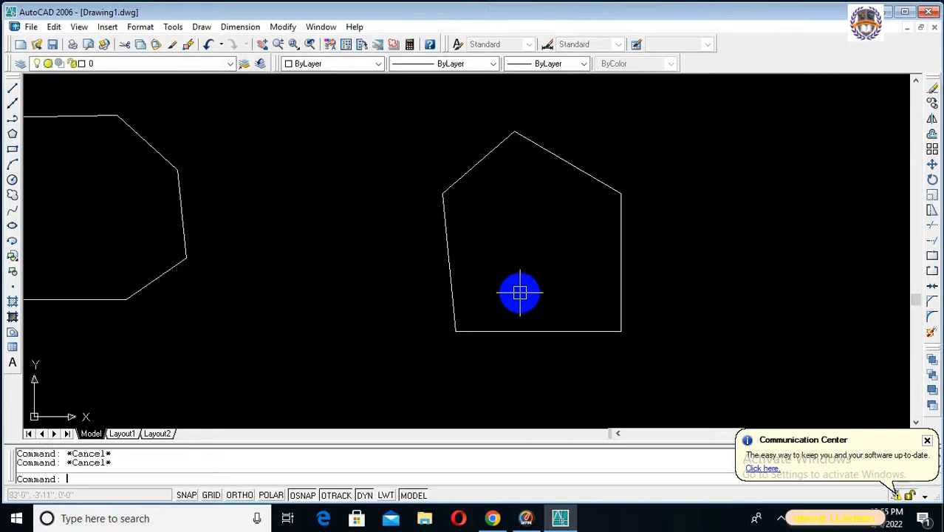
pyautogui.click(564, 170)
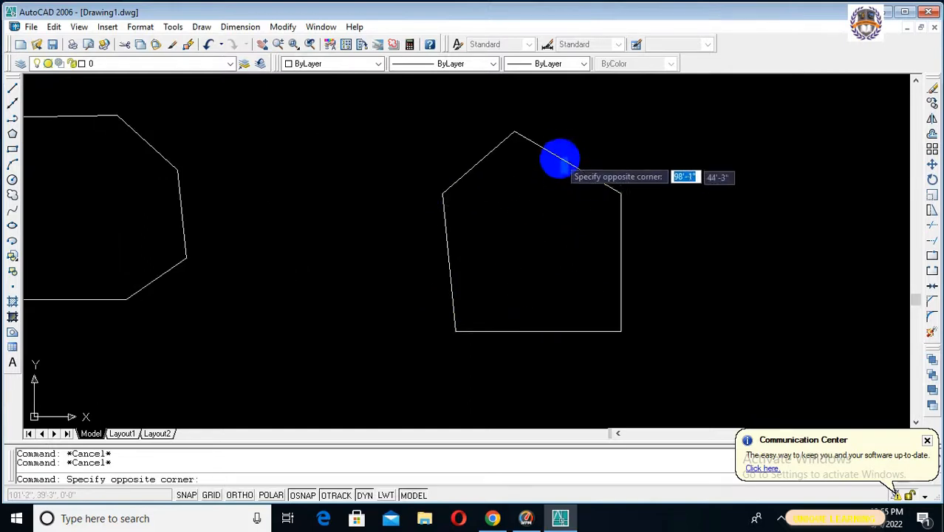
pyautogui.click(550, 158)
pyautogui.click(489, 156)
pyautogui.click(464, 236)
pyautogui.click(452, 245)
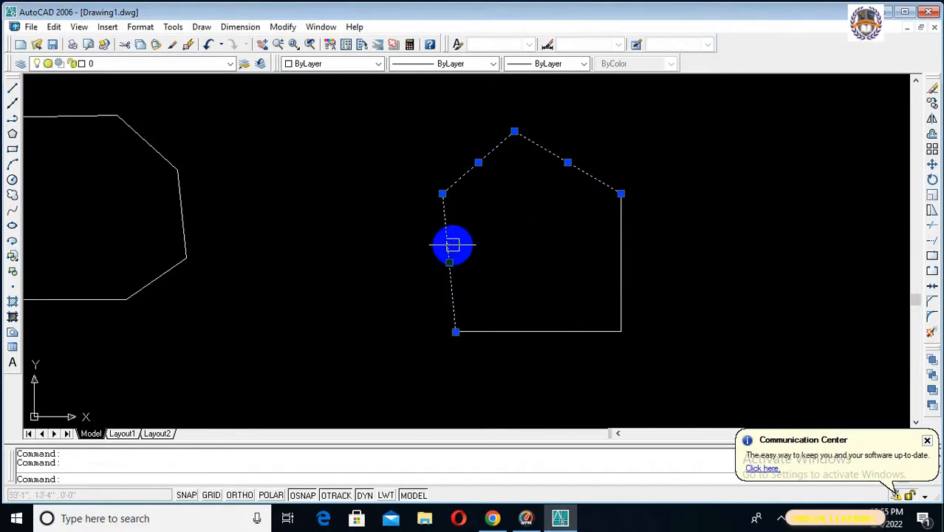
pyautogui.click(555, 330)
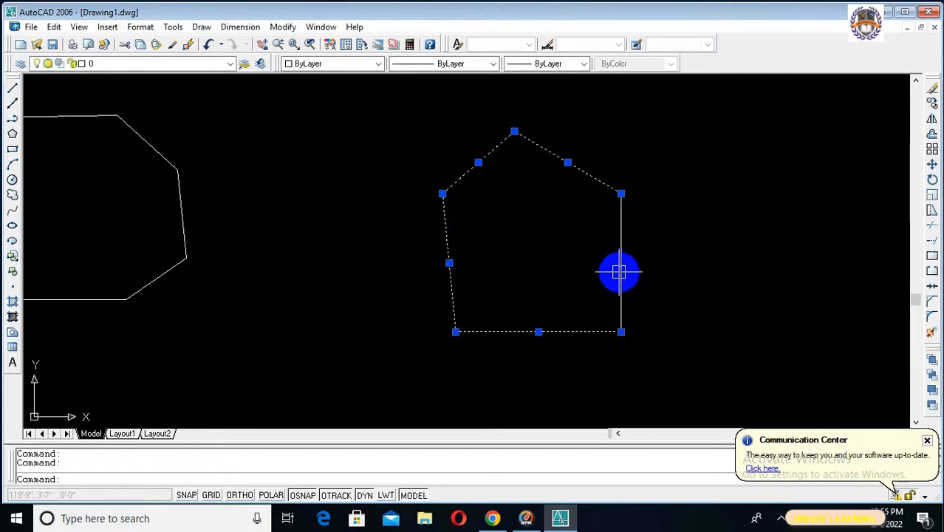
pyautogui.press('Escape')
# Create a closed polyline with the Boundary command from an internal point of the five-sided figure.
pyautogui.write('b')
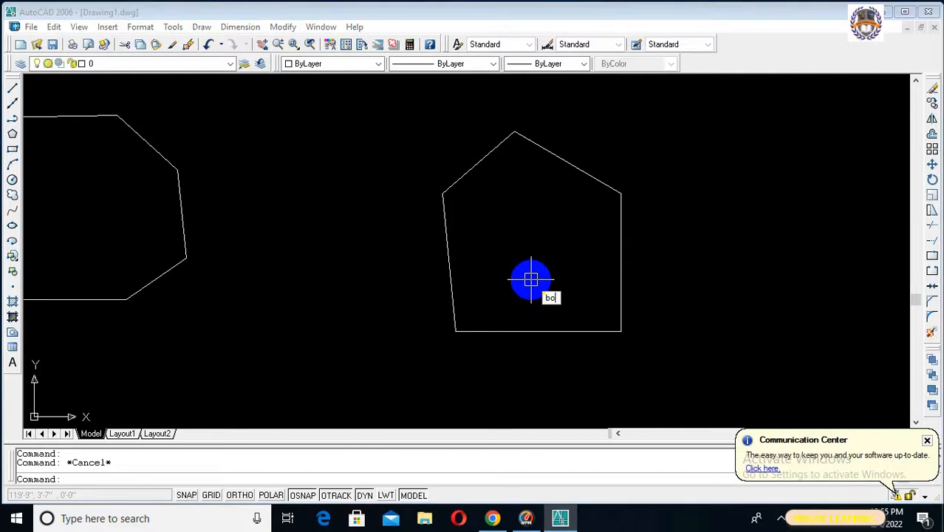
pyautogui.write('o')
pyautogui.press('Return')
pyautogui.press('Return')
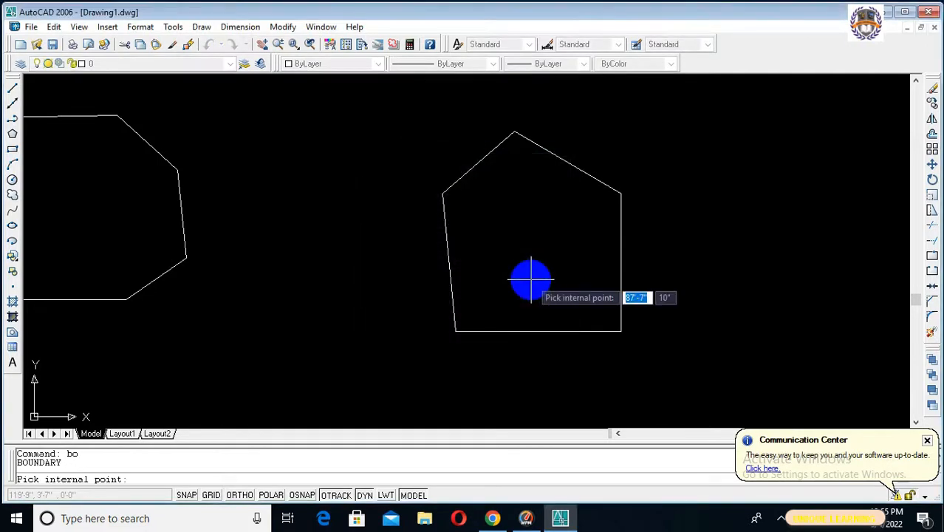
pyautogui.click(521, 247)
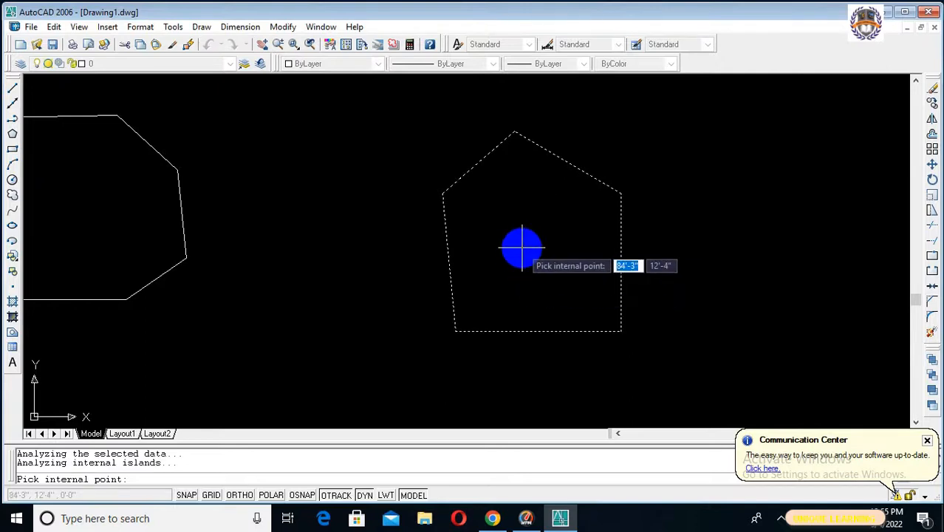
pyautogui.press('Return')
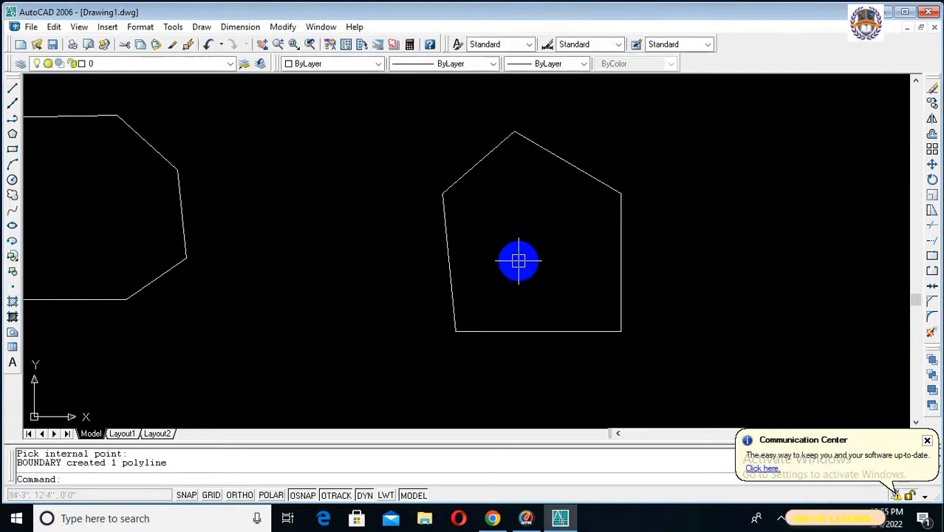
# Select the five-sided figure's outline to check that it is one joined polyline, and clear the selection.
pyautogui.click(626, 235)
pyautogui.click(582, 214)
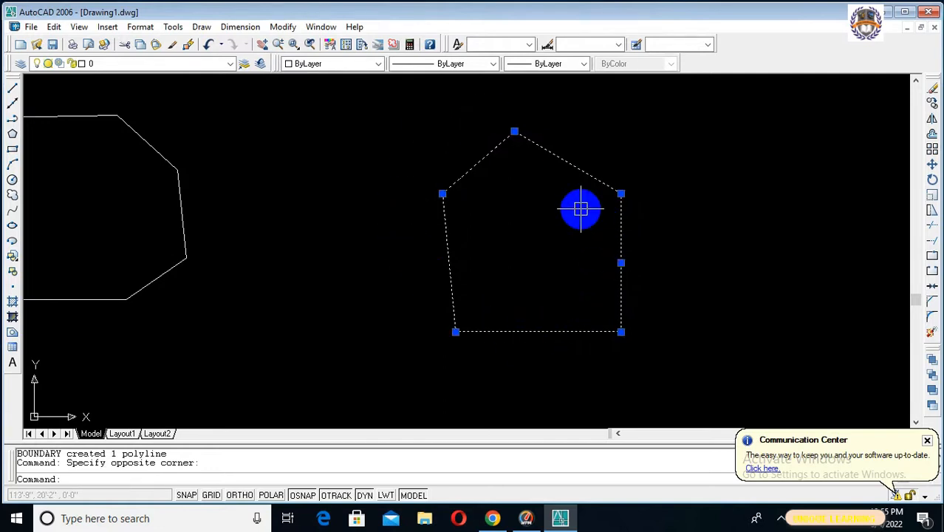
pyautogui.press('Escape')
pyautogui.press('Escape')
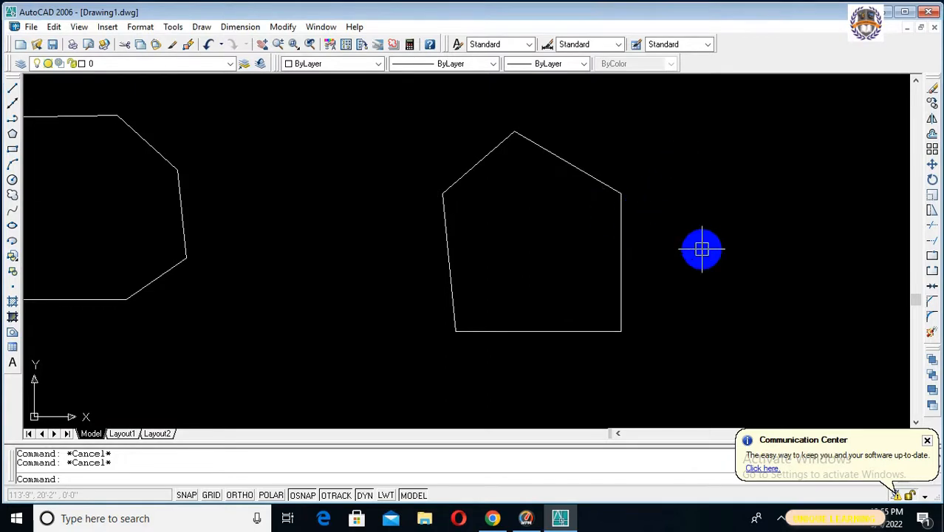
# List the five-sided polyline's properties and examine its area in square feet and square inches and its perimeter.
pyautogui.write('li')
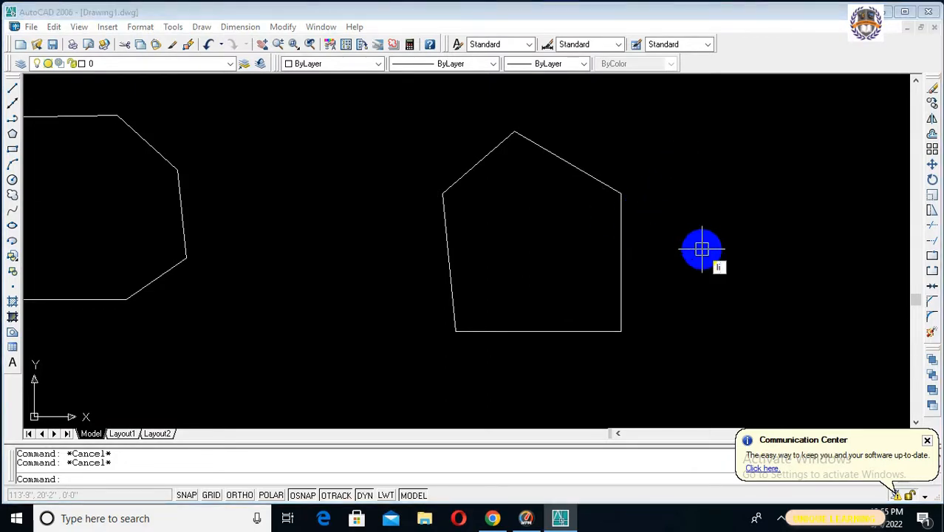
pyautogui.press('Return')
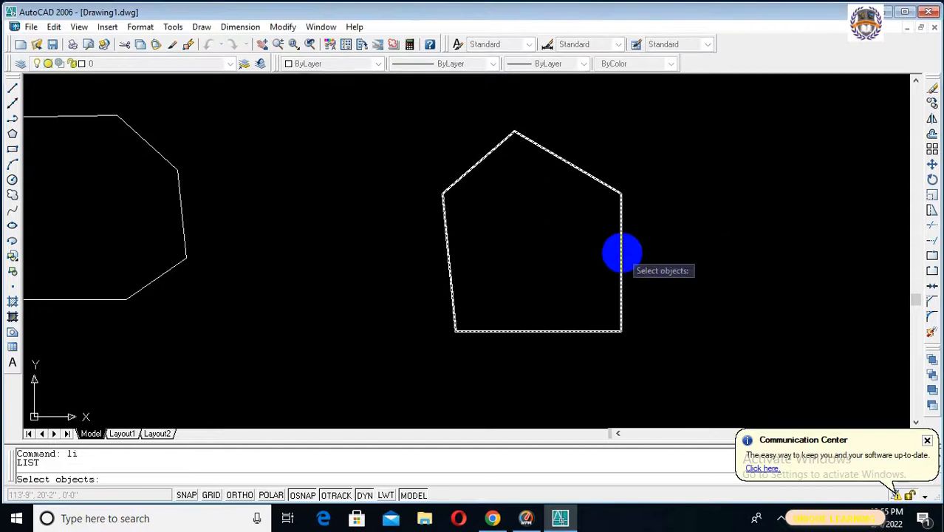
pyautogui.click(623, 252)
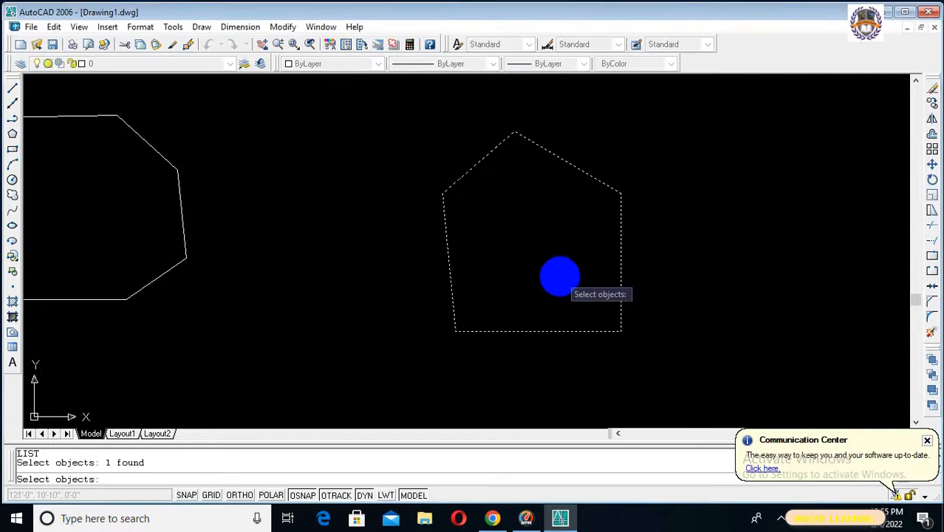
pyautogui.press('Return')
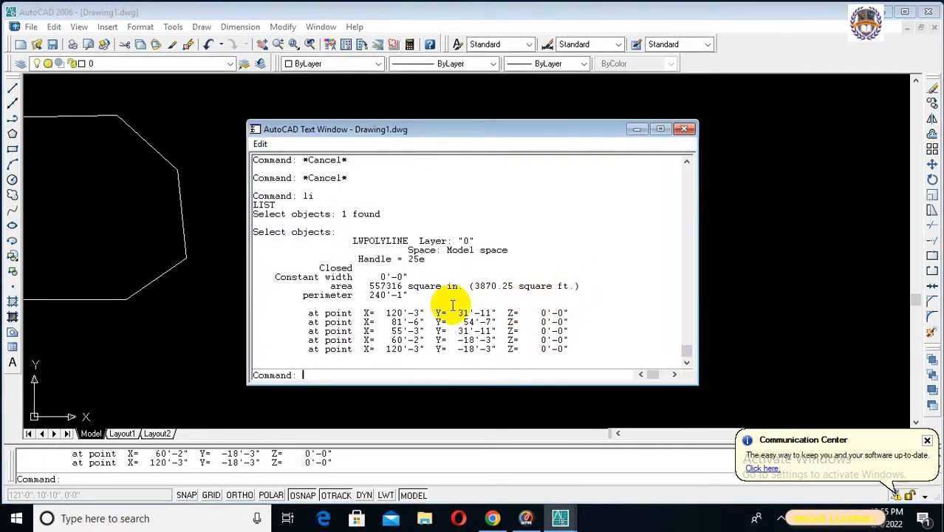
pyautogui.moveTo(475, 286); pyautogui.dragTo(569, 286)
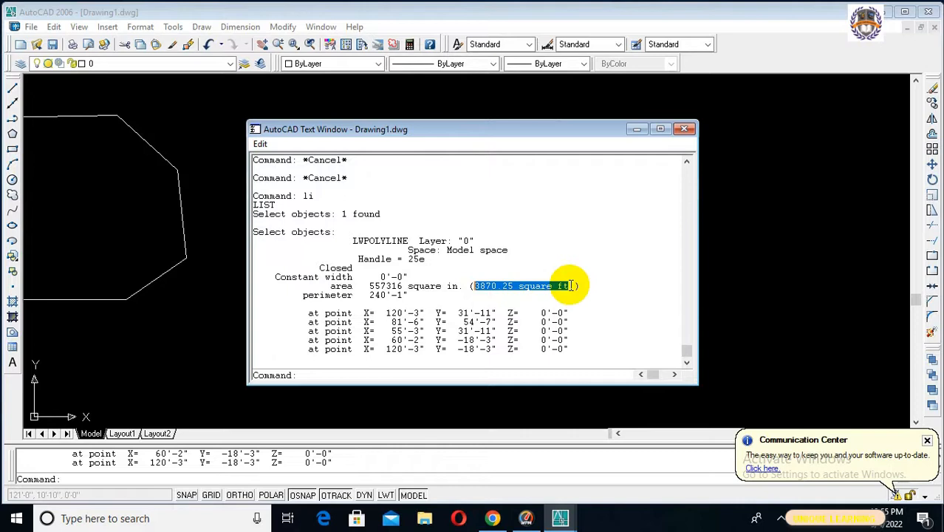
pyautogui.moveTo(369, 286); pyautogui.dragTo(454, 288)
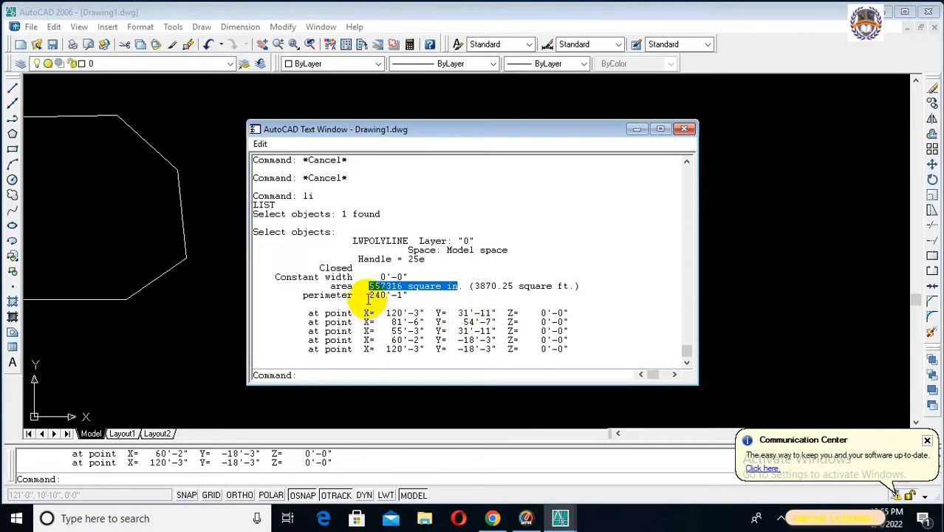
pyautogui.moveTo(298, 294); pyautogui.dragTo(405, 294)
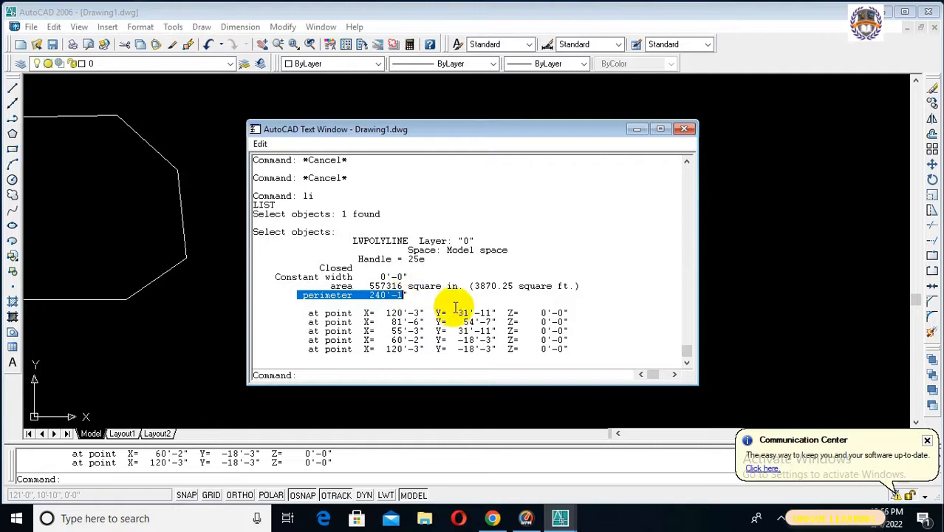
# Copy the area in square feet from the polyline's listing and close the text window.
pyautogui.moveTo(570, 288); pyautogui.dragTo(477, 291)
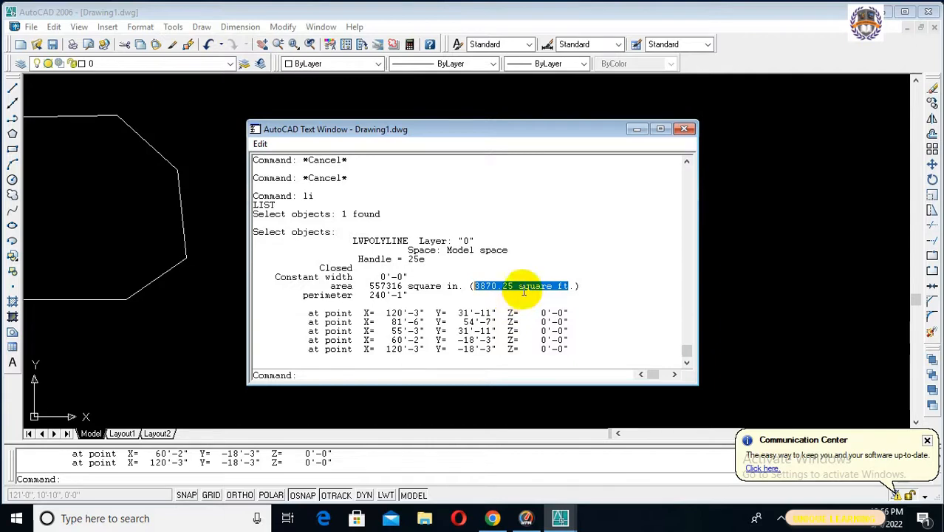
pyautogui.rightClick(569, 286)
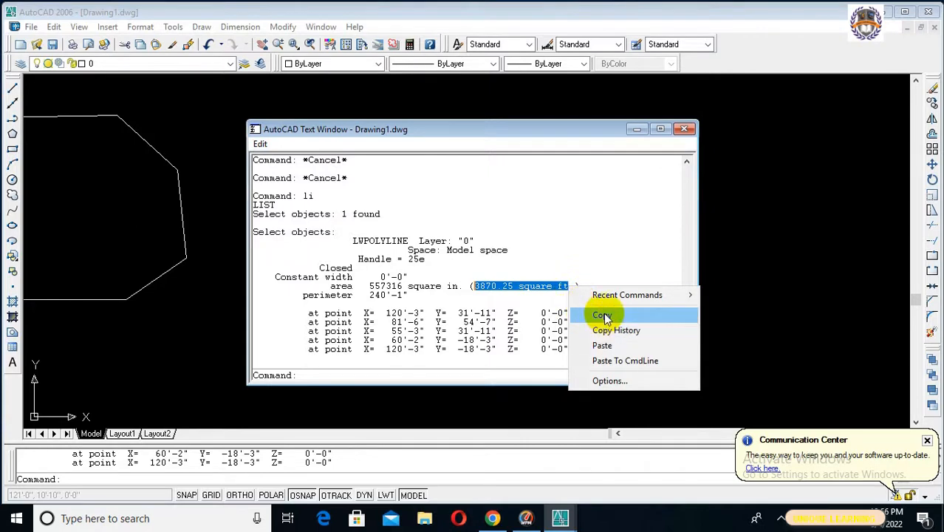
pyautogui.click(601, 316)
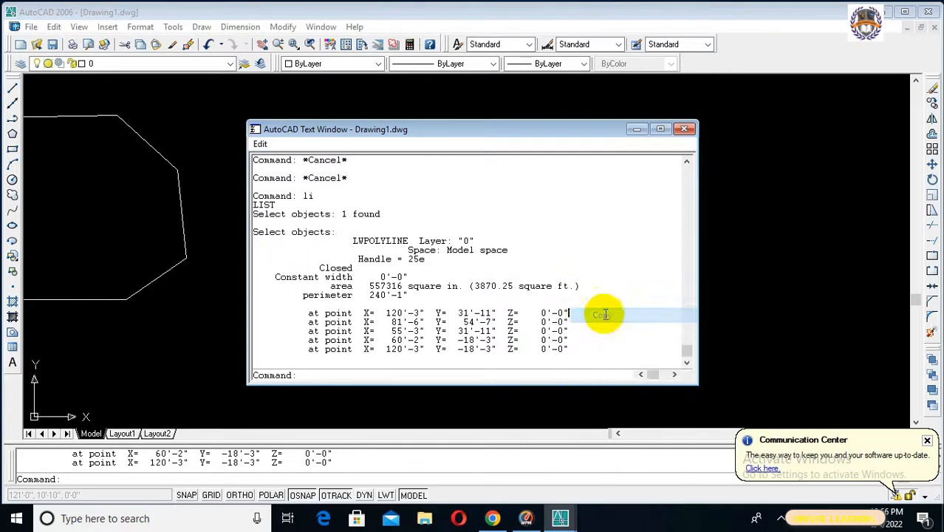
pyautogui.click(684, 129)
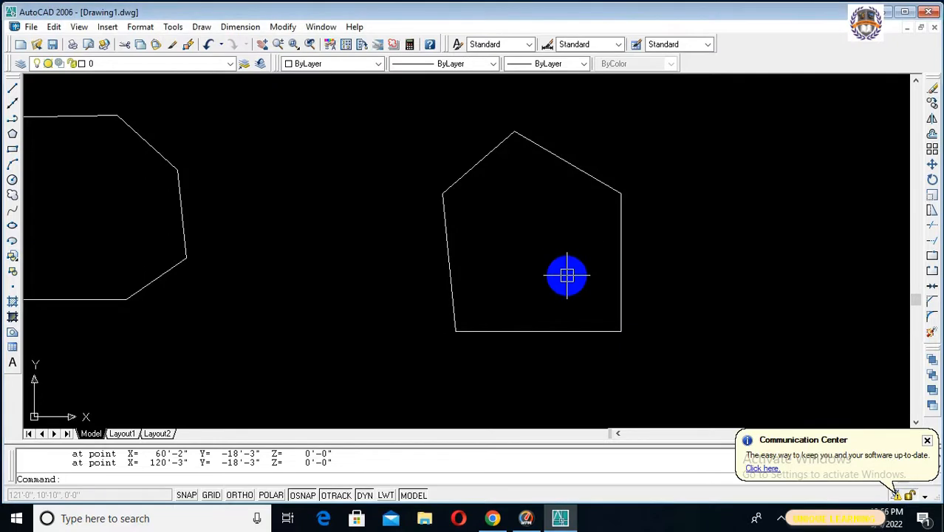
# Paste the copied area as text near the middle of the five-sided figure.
pyautogui.hotkey('ctrl', 'v')
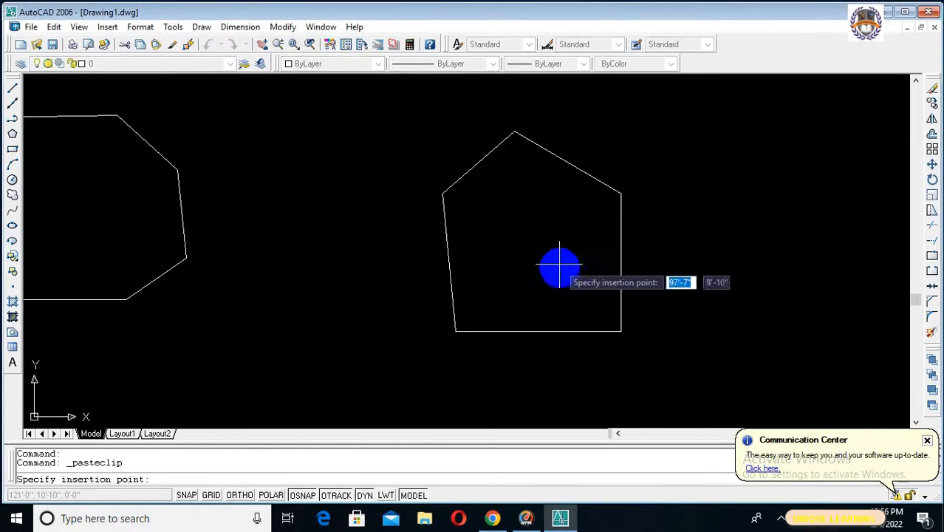
pyautogui.click(532, 244)
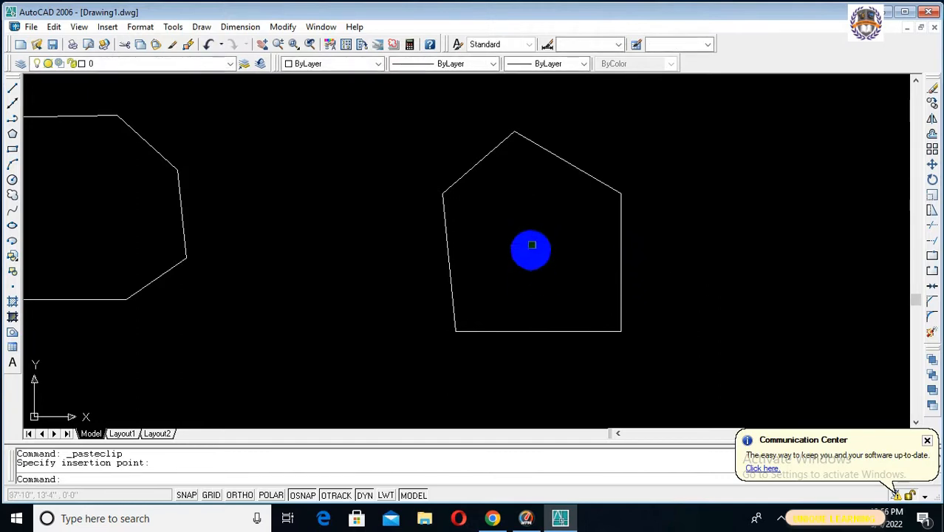
pyautogui.scroll(5, 530, 249)
pyautogui.scroll(-5, 525, 225)
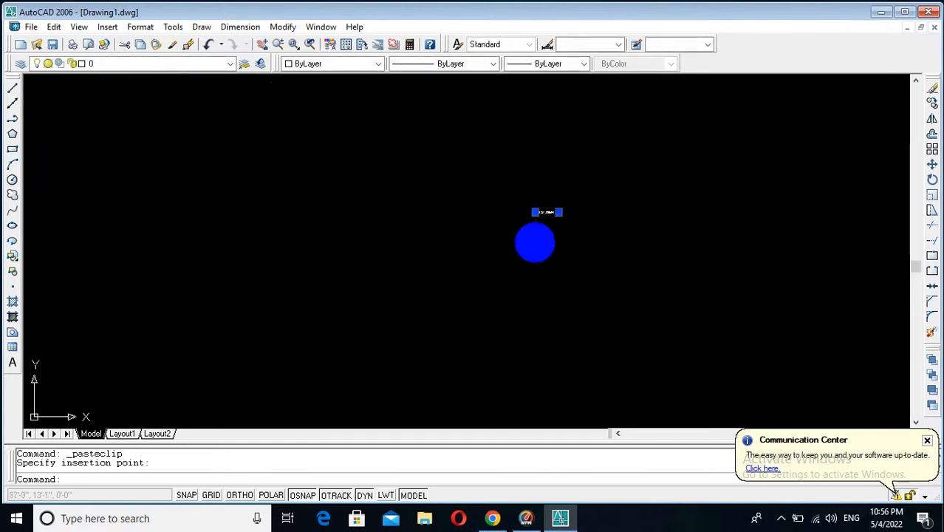
pyautogui.scroll(-5, 545, 218)
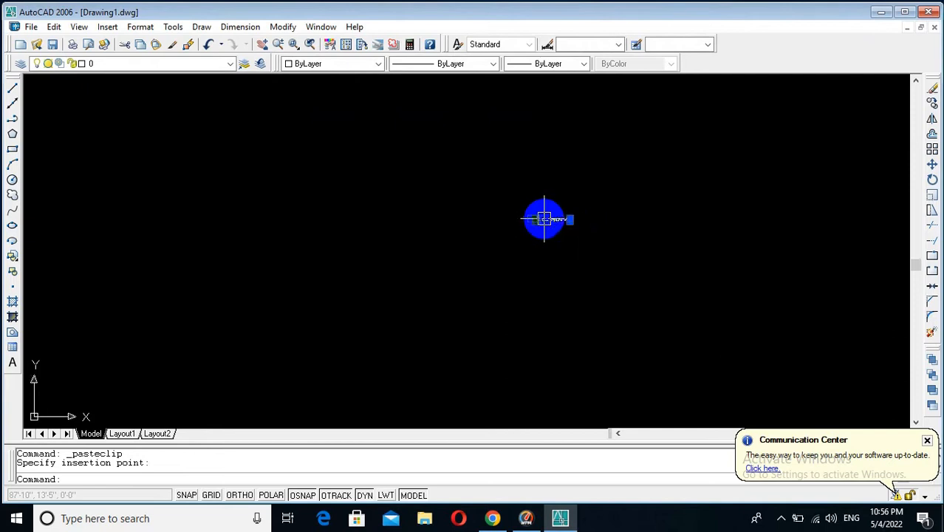
pyautogui.scroll(3, 546, 219)
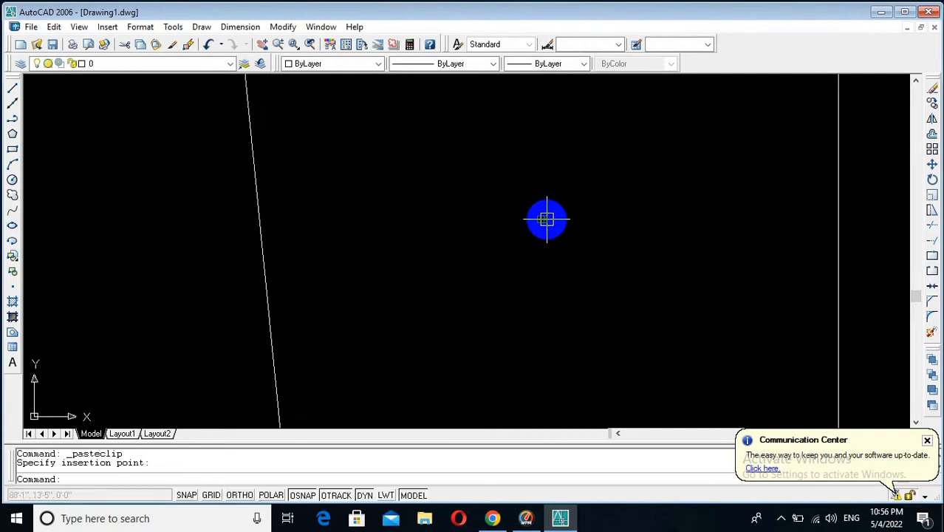
pyautogui.scroll(2, 546, 219)
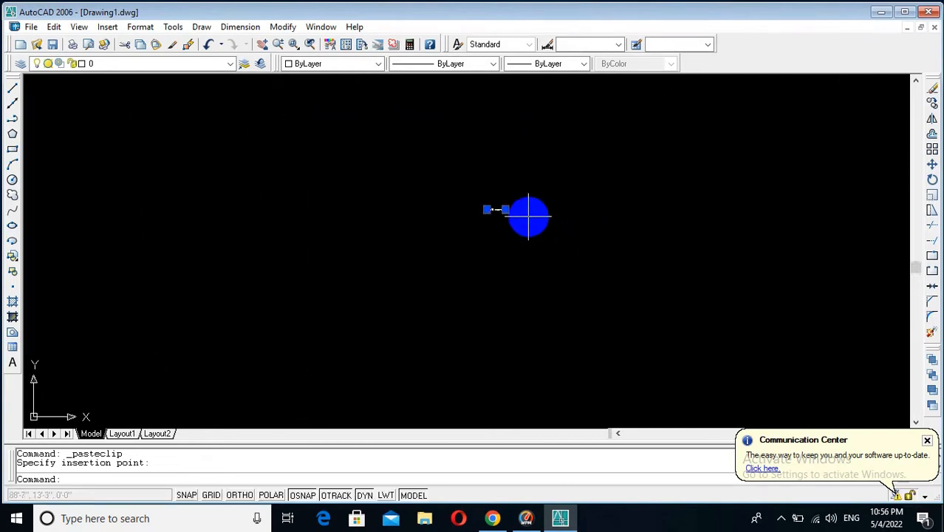
pyautogui.scroll(-3, 521, 215)
pyautogui.scroll(-3, 522, 215)
pyautogui.scroll(6, 520, 215)
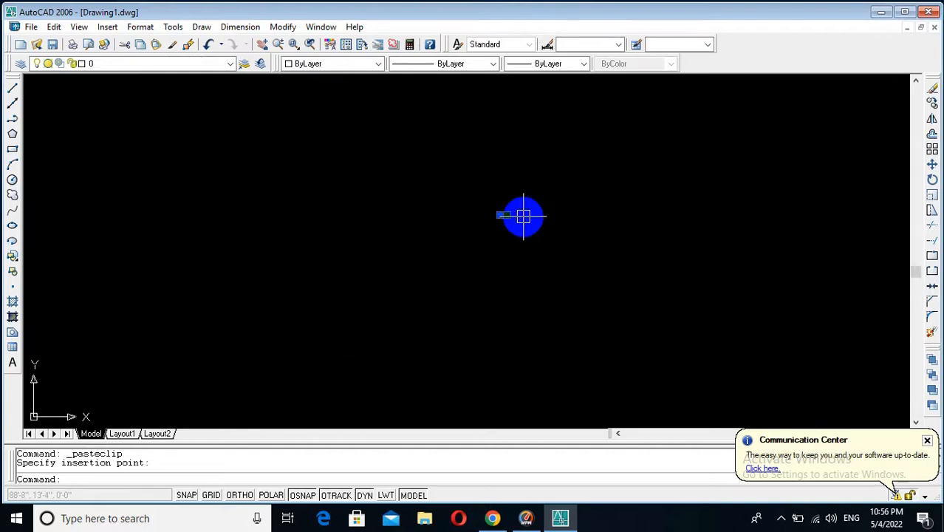
# Open the pasted area text for editing, set its font to Verdana and centre it horizontally.
pyautogui.press('Escape')
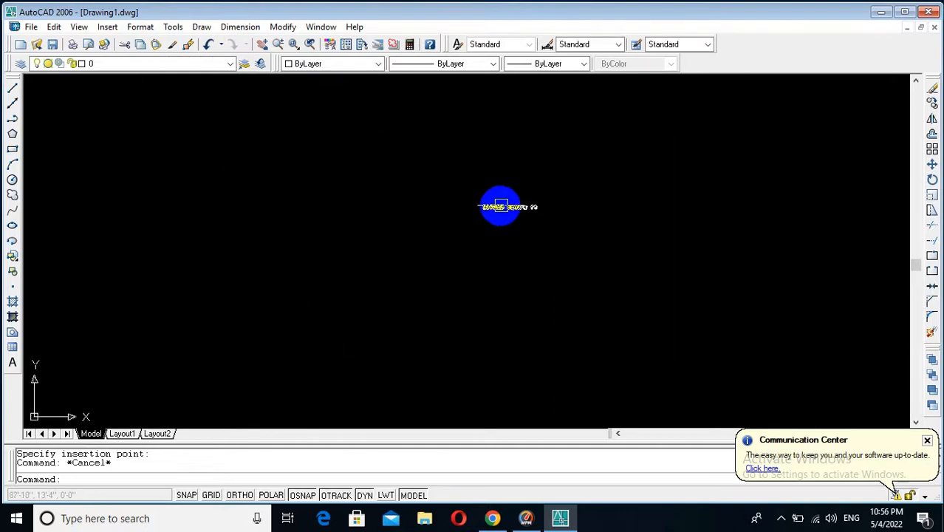
pyautogui.doubleClick(517, 206)
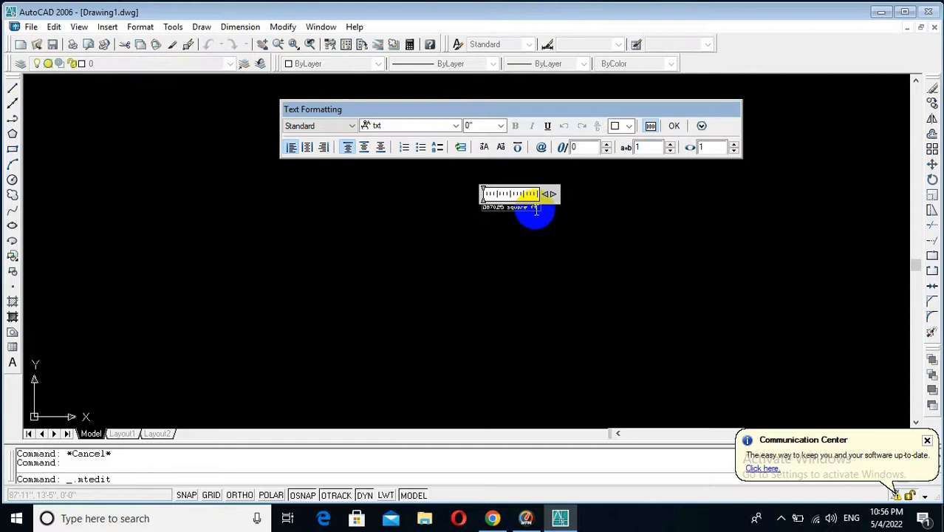
pyautogui.scroll(4, 536, 210)
pyautogui.moveTo(533, 207); pyautogui.dragTo(371, 190)
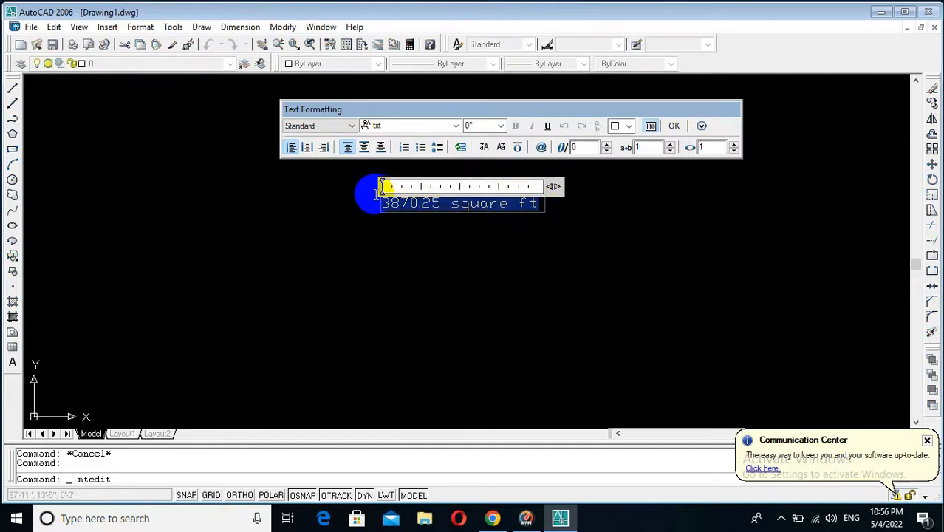
pyautogui.click(400, 126)
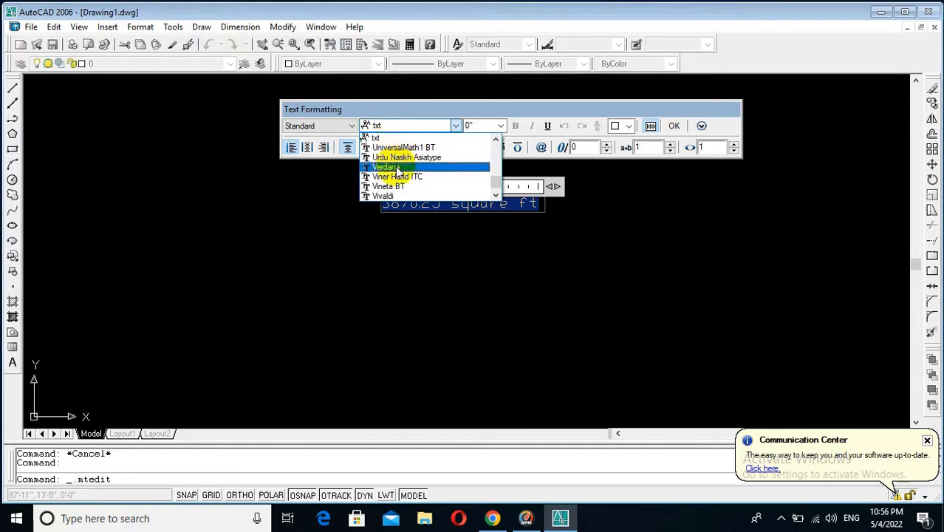
pyautogui.press('v')
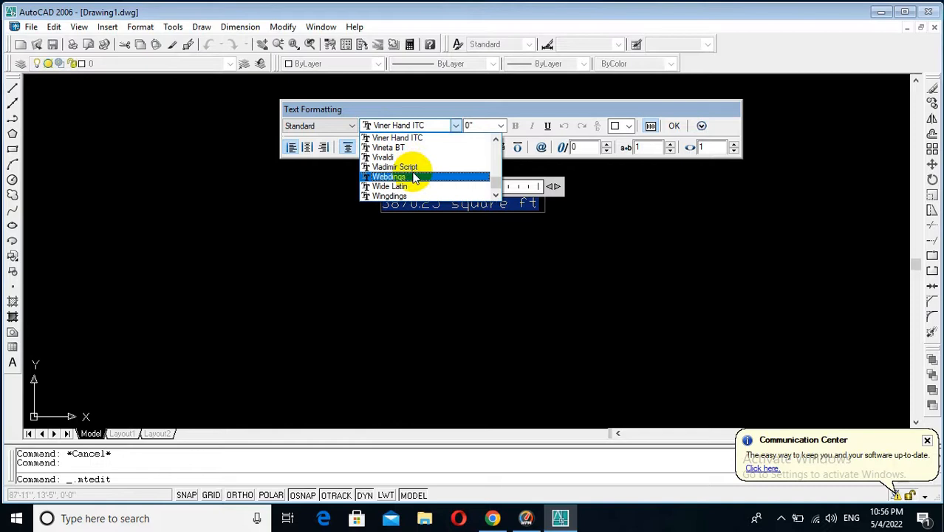
pyautogui.press('Up')
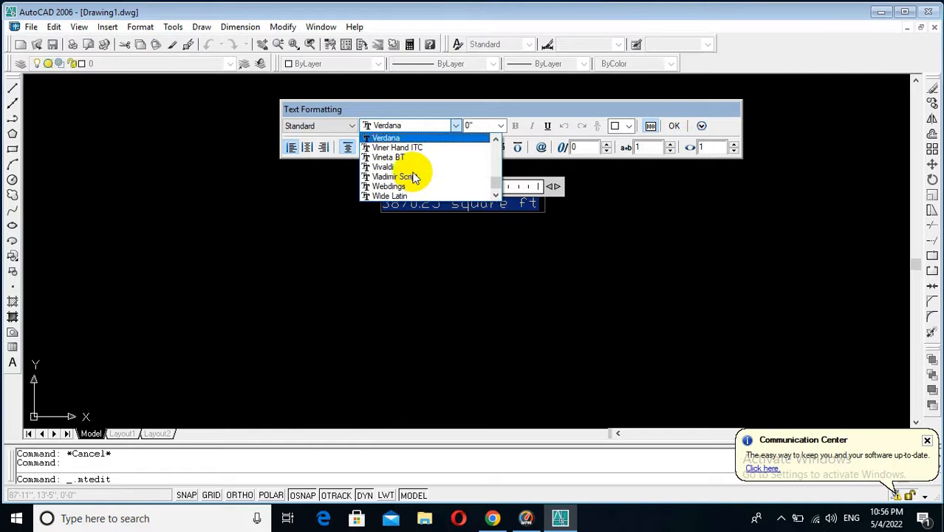
pyautogui.click(400, 137)
pyautogui.click(308, 147)
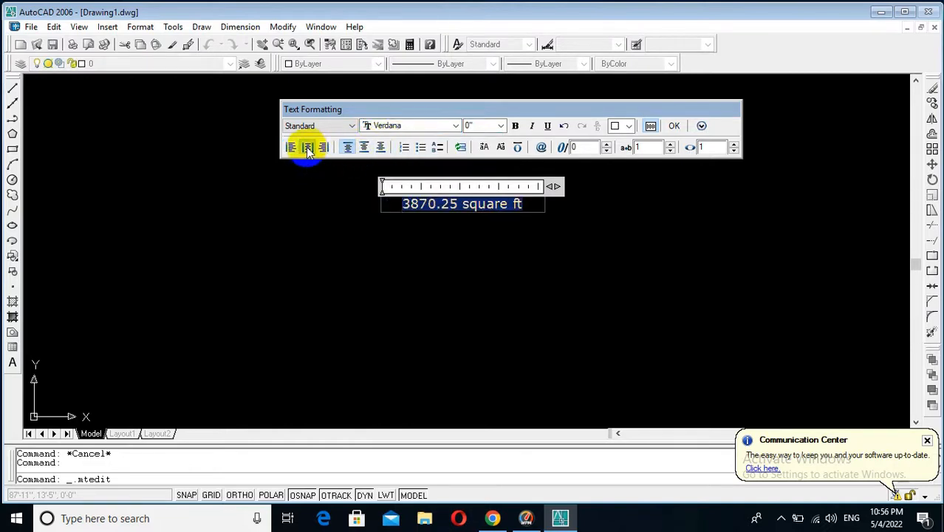
# Set the area text's height to 10" and close the text editor.
pyautogui.click(479, 126)
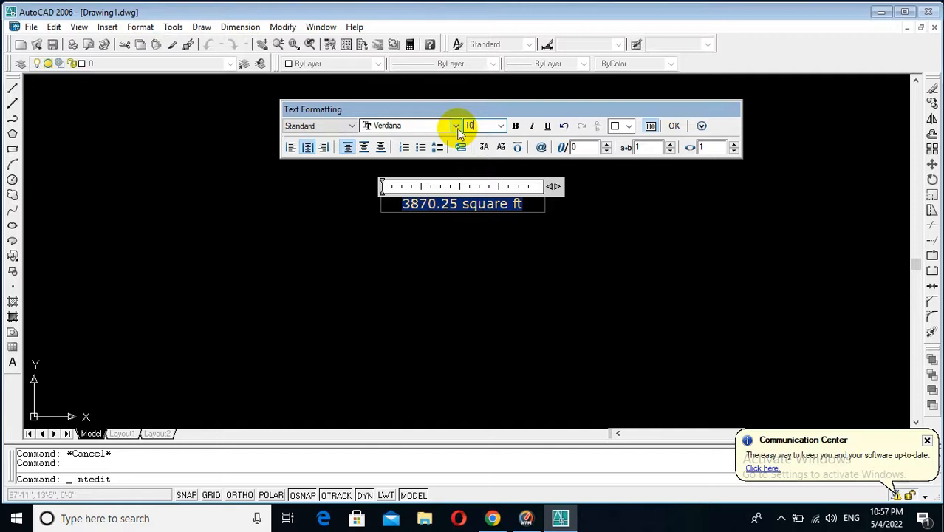
pyautogui.click(612, 255)
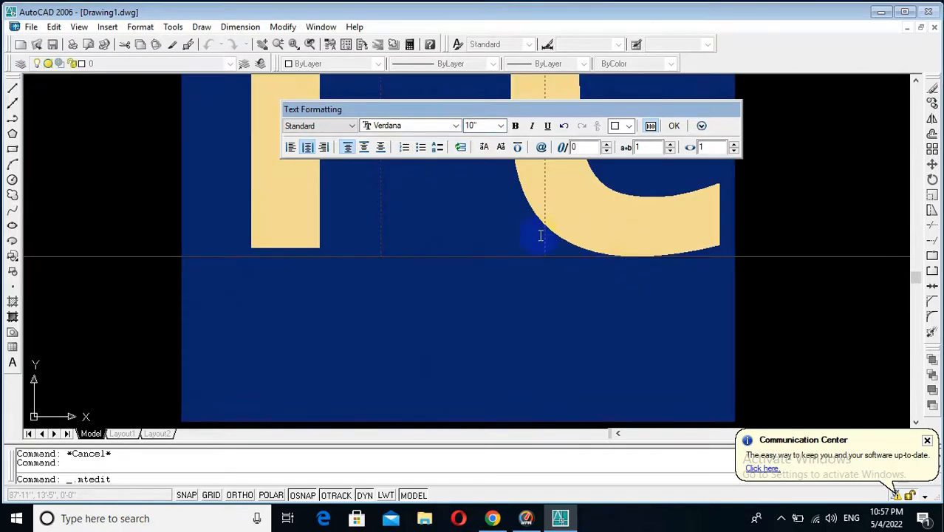
pyautogui.scroll(-2, 541, 235)
pyautogui.click(637, 291)
pyautogui.scroll(-2, 637, 291)
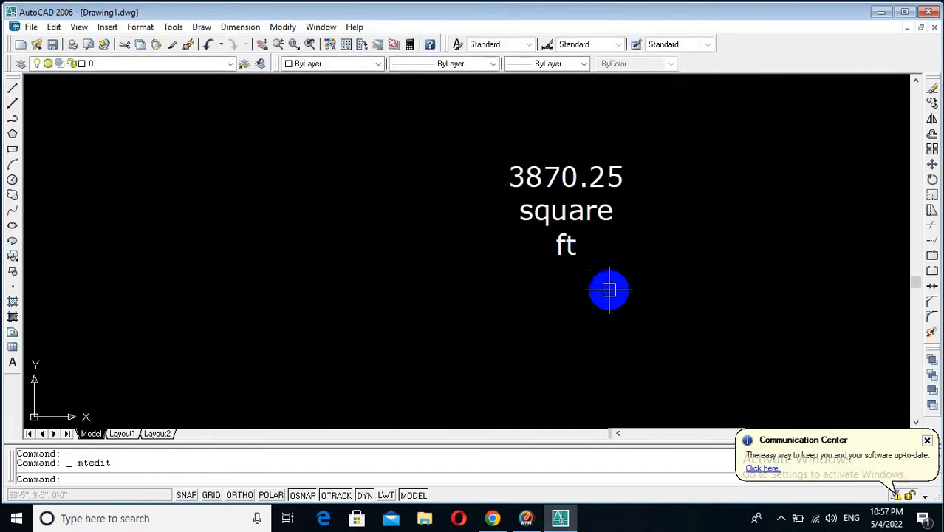
pyautogui.scroll(-5, 609, 289)
pyautogui.scroll(3, 630, 317)
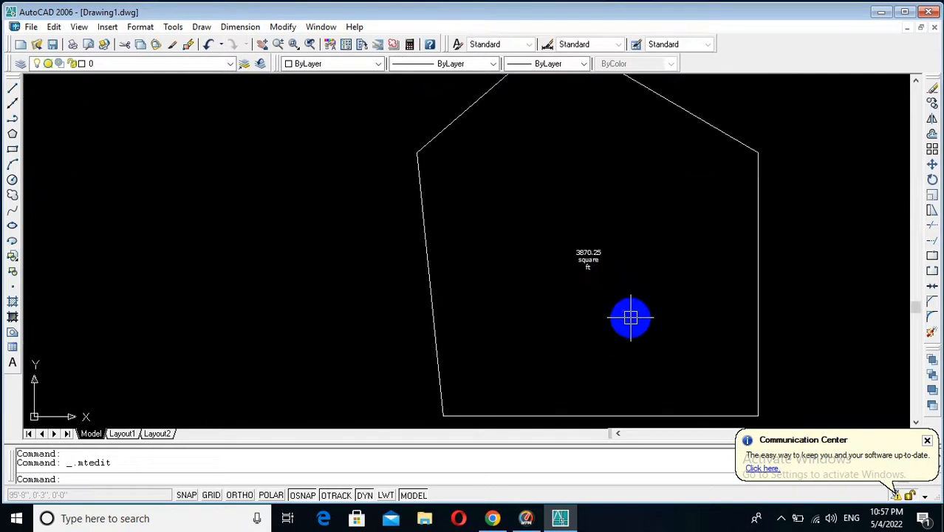
pyautogui.scroll(-2, 616, 299)
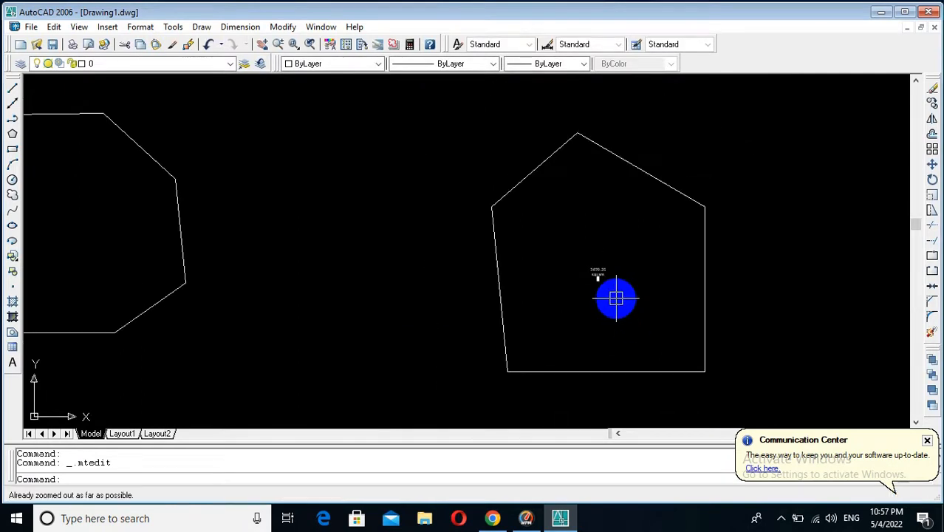
pyautogui.scroll(2, 605, 272)
pyautogui.scroll(-3, 605, 272)
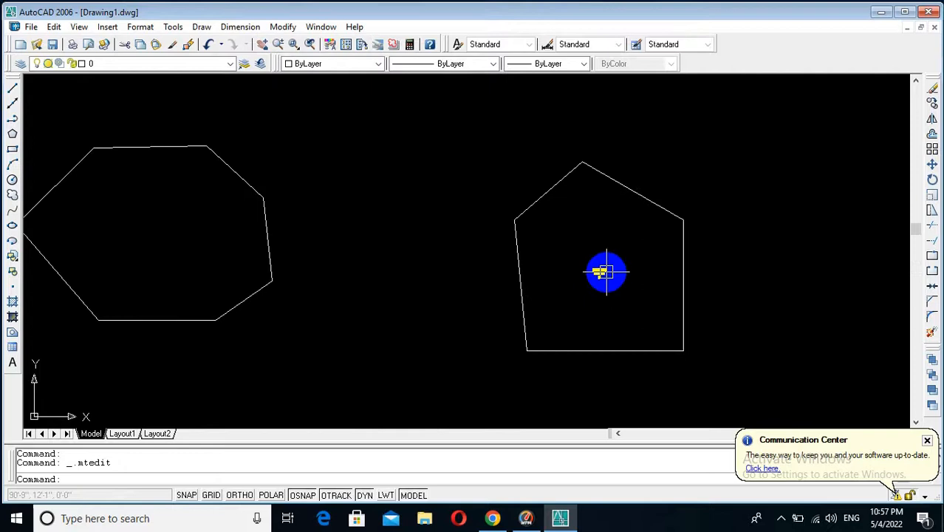
# Widen the area text's frame so the value fits on one line and set its height to 14".
pyautogui.scroll(4, 605, 272)
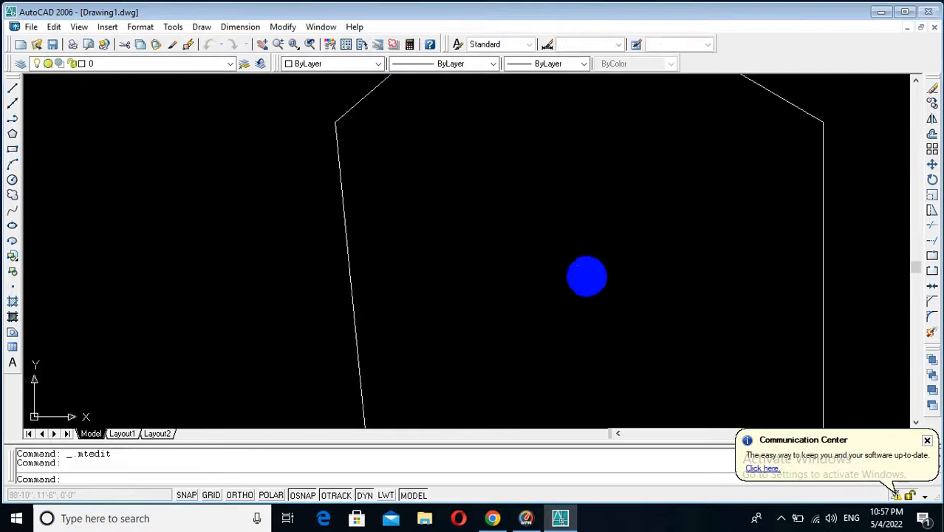
pyautogui.doubleClick(589, 279)
pyautogui.scroll(2, 591, 287)
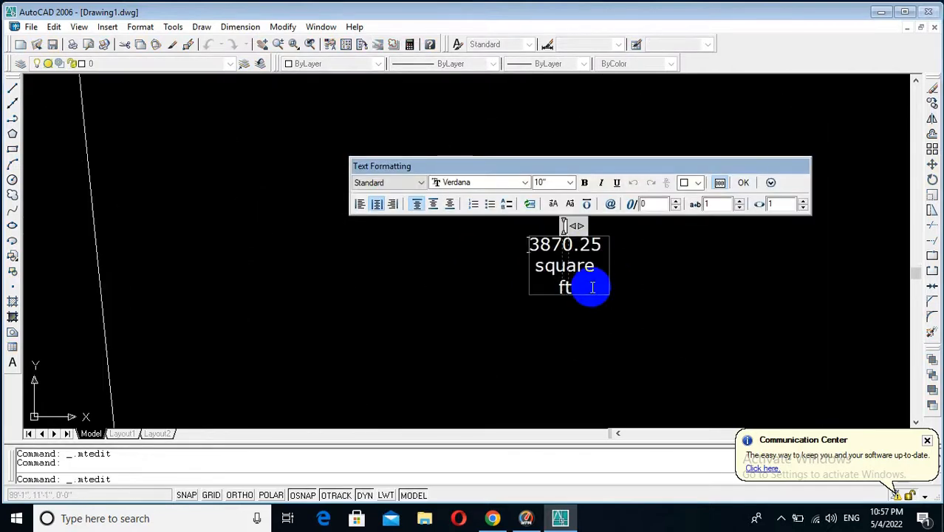
pyautogui.scroll(-1, 591, 275)
pyautogui.moveTo(589, 236); pyautogui.dragTo(512, 262)
pyautogui.click(556, 182)
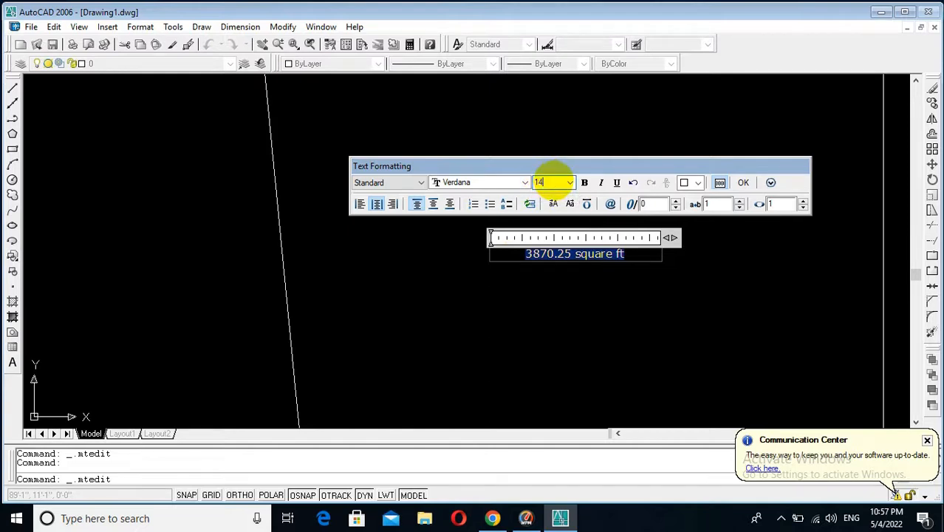
pyautogui.press('Return')
pyautogui.click(641, 297)
pyautogui.scroll(-6, 594, 229)
pyautogui.scroll(3, 595, 230)
pyautogui.scroll(-2, 633, 255)
# Reopen the area text, set its height to 18" and widen its frame to keep it on one line.
pyautogui.scroll(3, 633, 255)
pyautogui.doubleClick(607, 244)
pyautogui.moveTo(619, 246); pyautogui.dragTo(501, 226)
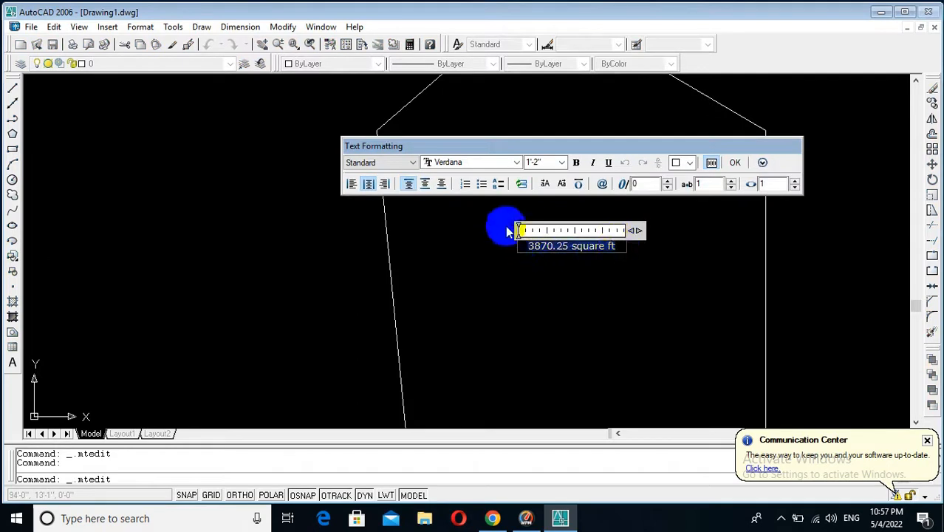
pyautogui.click(546, 162)
pyautogui.write('18')
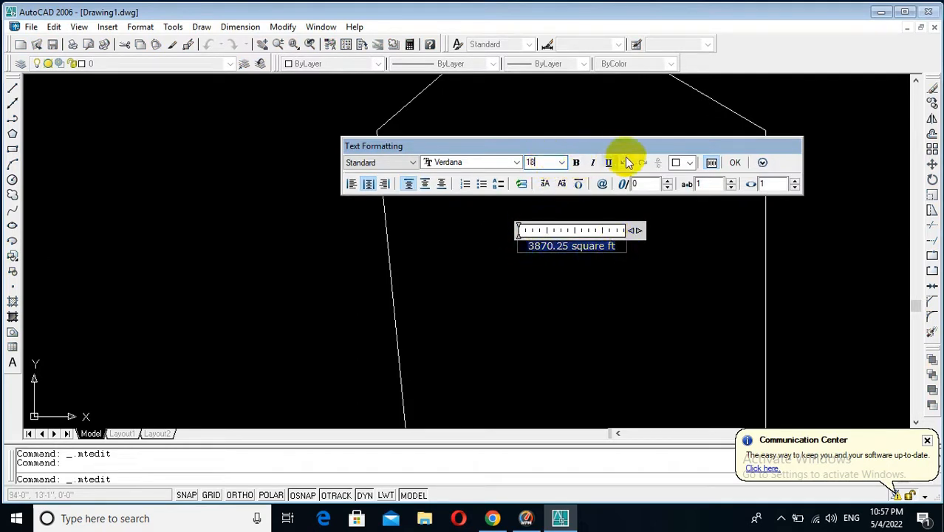
pyautogui.moveTo(635, 230); pyautogui.dragTo(662, 247)
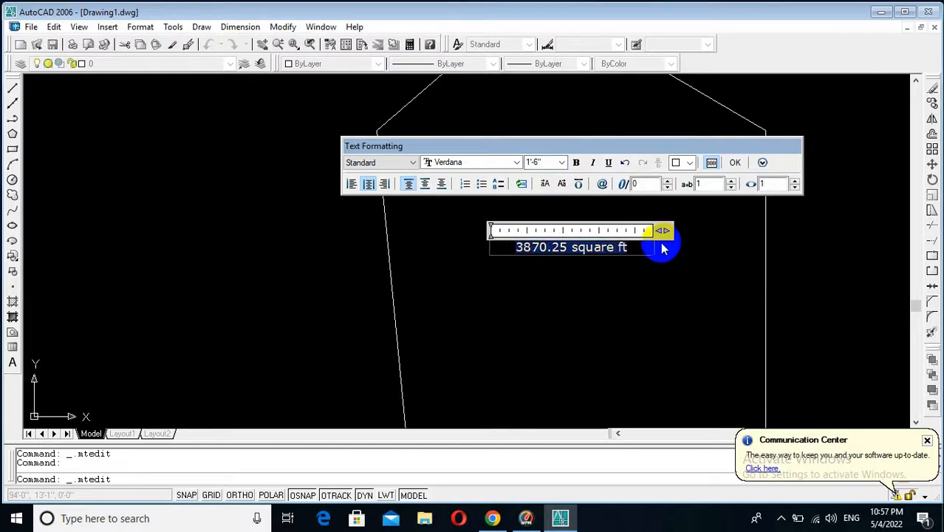
# Colour the area text yellow and close the text editor.
pyautogui.click(687, 162)
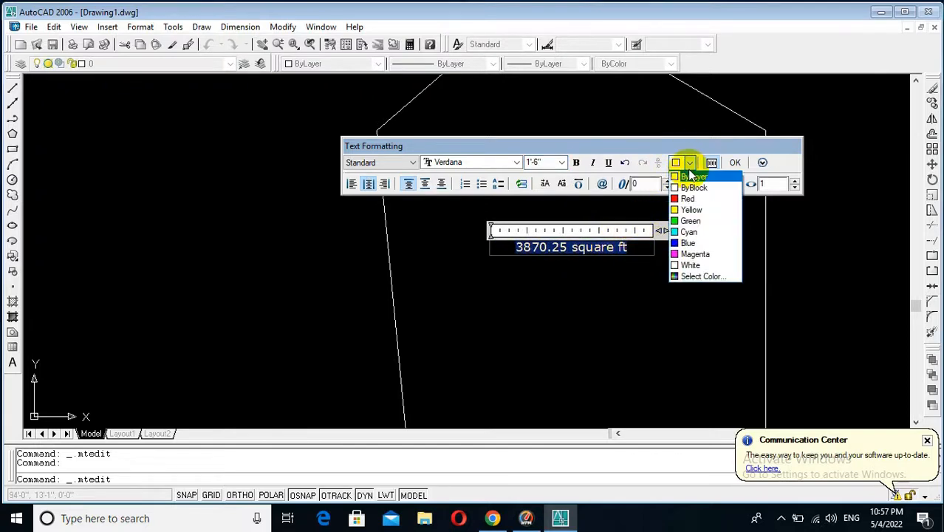
pyautogui.click(689, 209)
pyautogui.click(625, 310)
pyautogui.scroll(3, 571, 249)
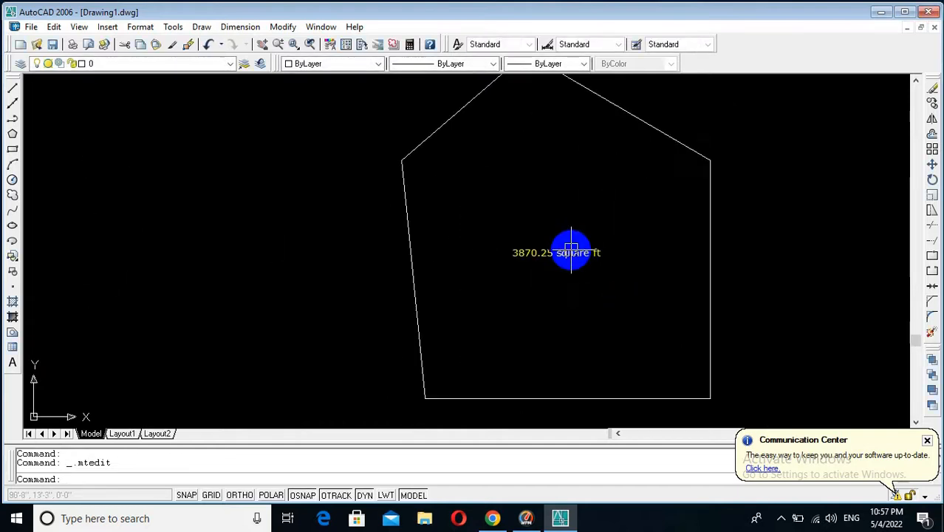
# Draw a rectangle around the area text inside the five-sided figure.
pyautogui.scroll(-2, 571, 249)
pyautogui.write('re')
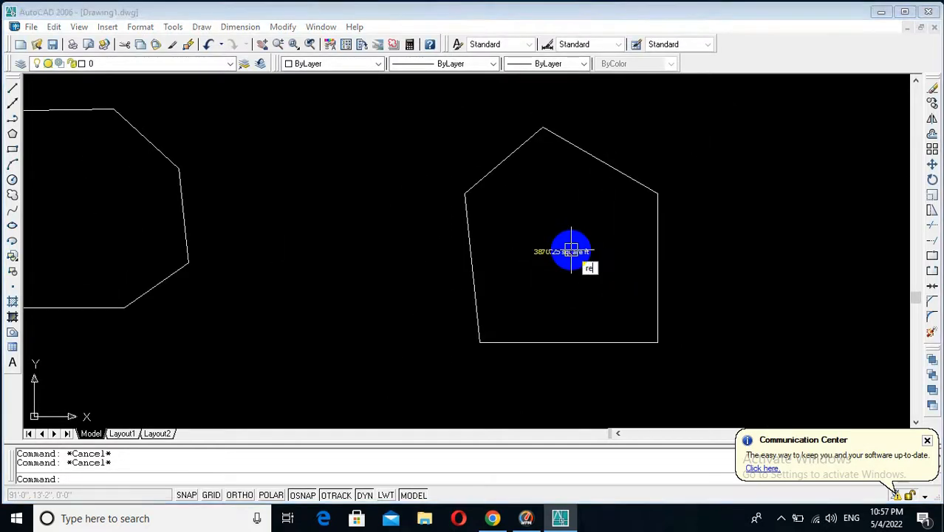
pyautogui.write('c')
pyautogui.press('Return')
pyautogui.scroll(3, 550, 249)
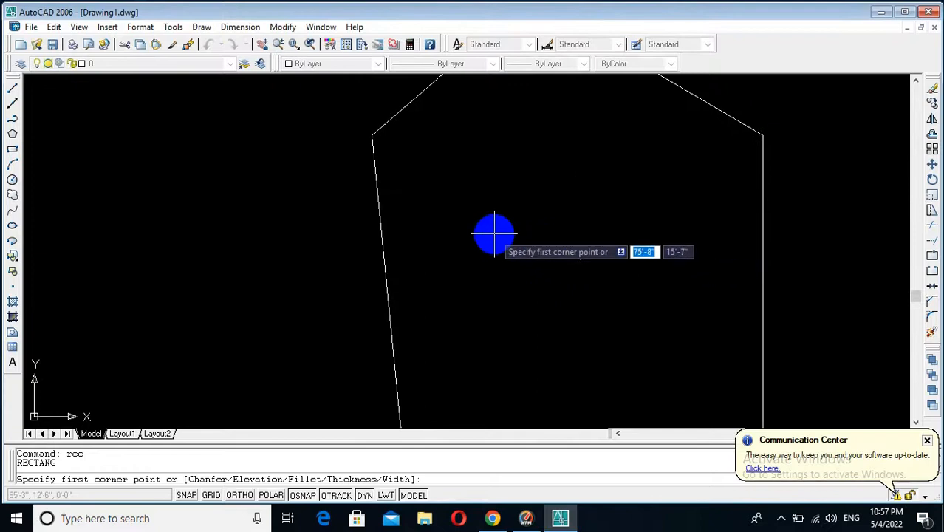
pyautogui.click(494, 234)
pyautogui.click(647, 276)
pyautogui.scroll(-2, 584, 218)
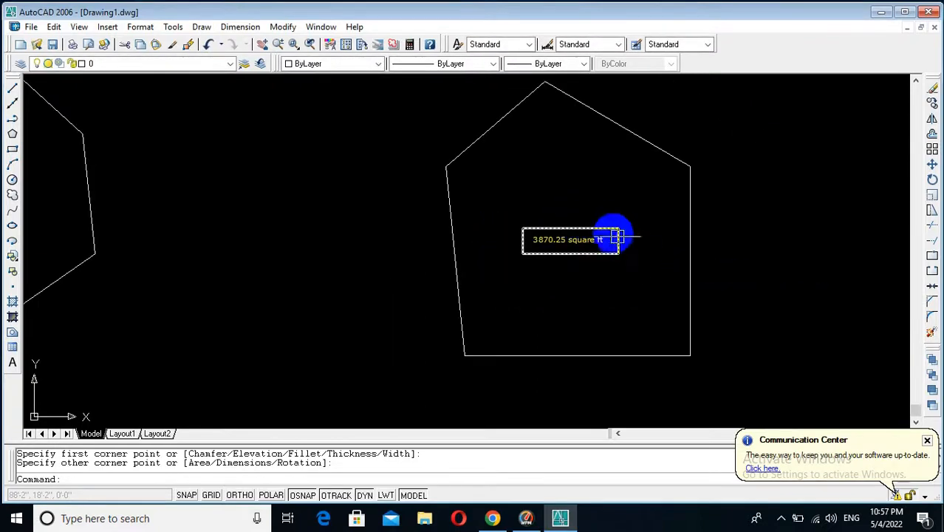
# Start a hatch with the predefined STEEL pattern at a scale of 250.
pyautogui.write('h')
pyautogui.press('Return')
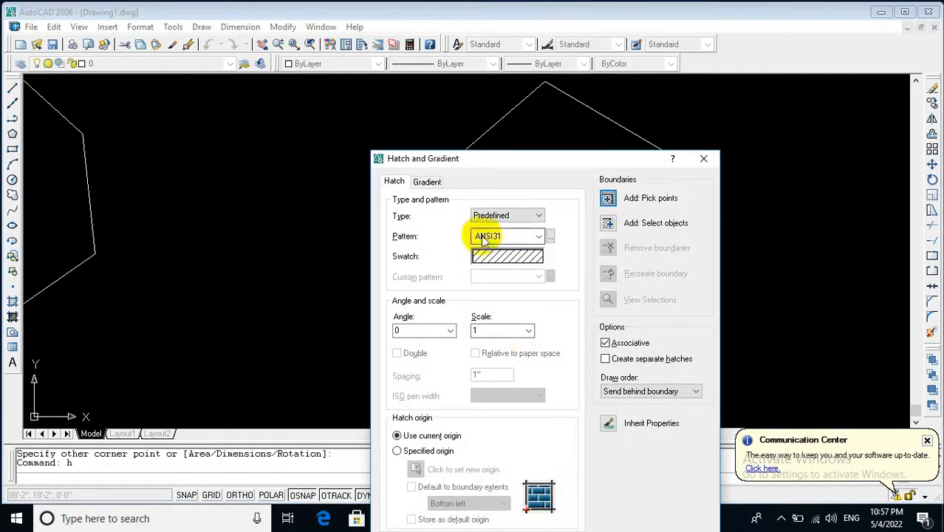
pyautogui.click(428, 181)
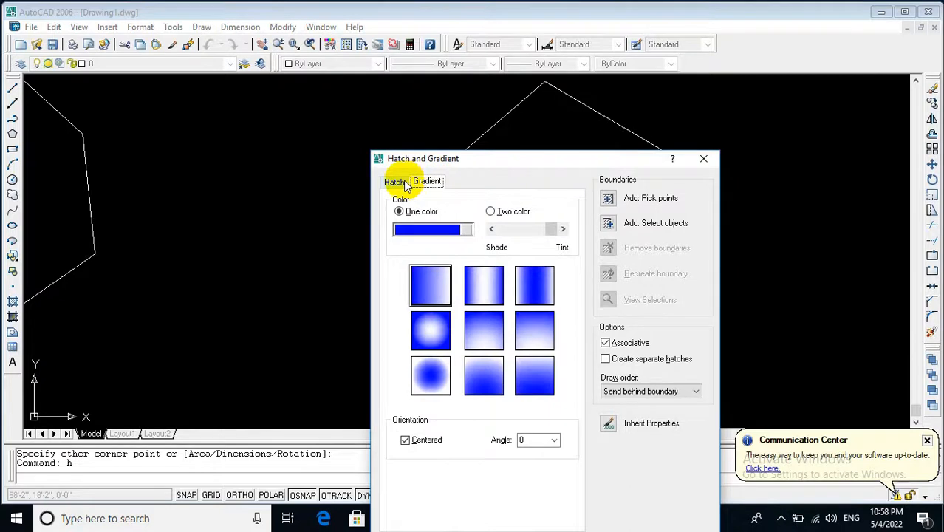
pyautogui.click(404, 185)
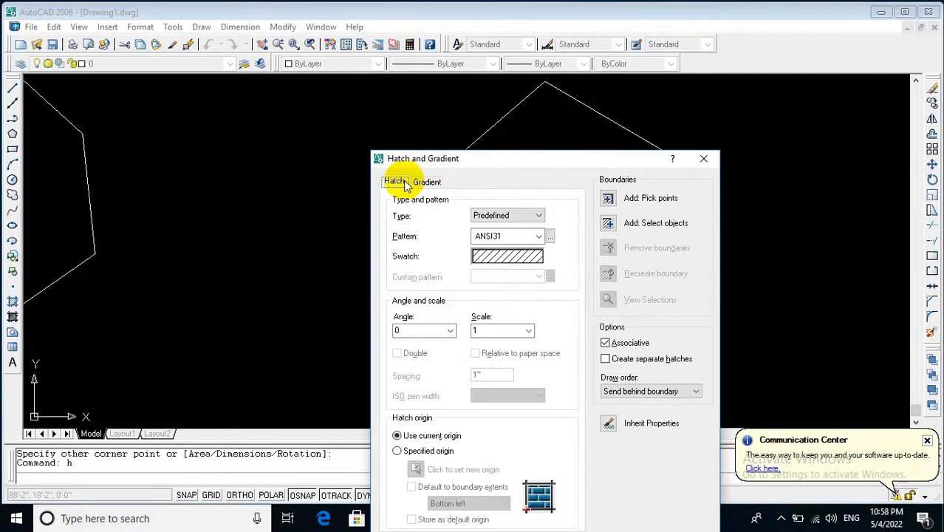
pyautogui.click(529, 256)
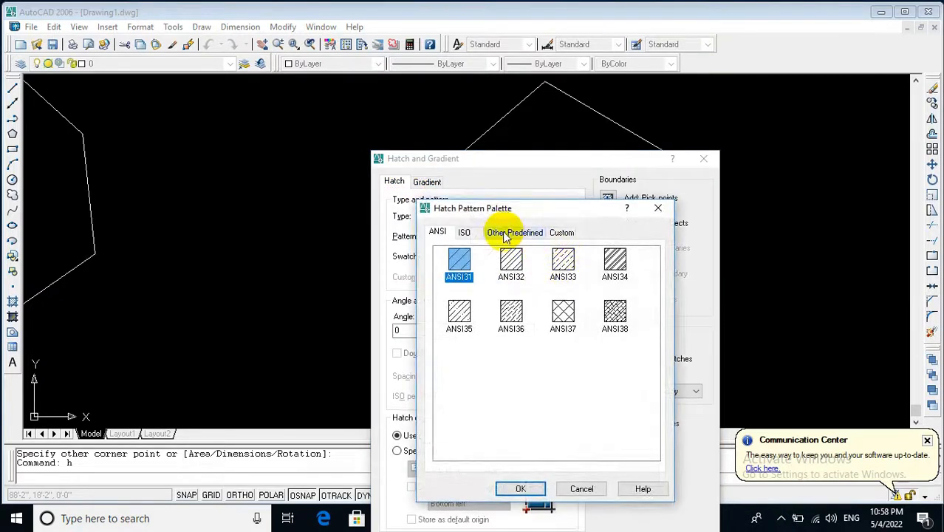
pyautogui.click(504, 235)
pyautogui.scroll(-5, 595, 307)
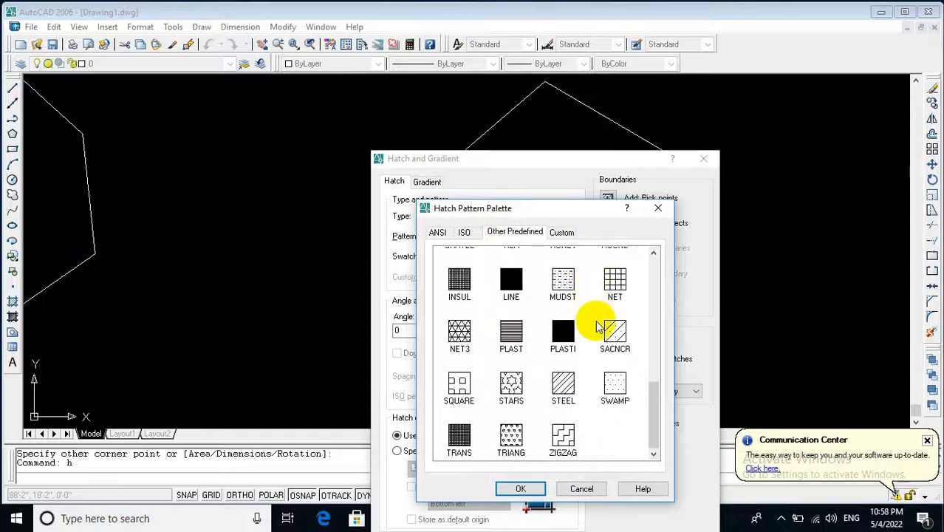
pyautogui.scroll(6, 563, 393)
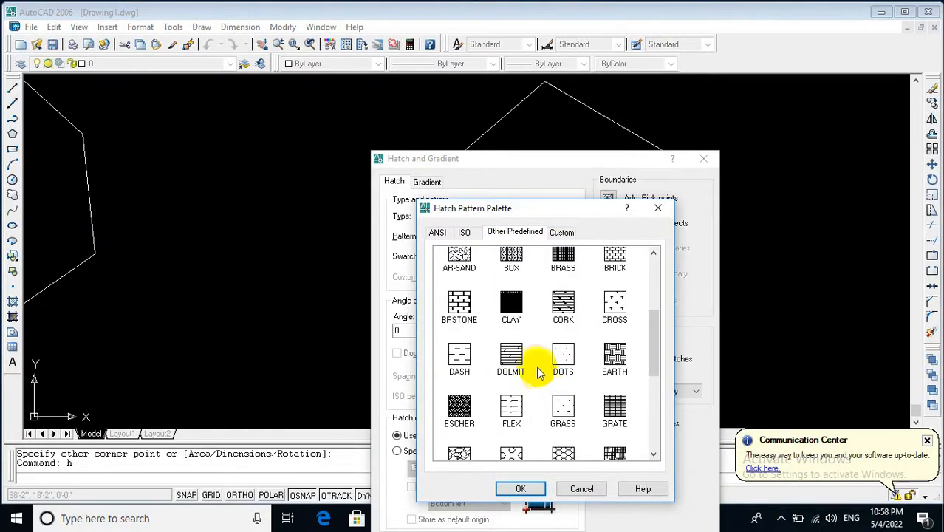
pyautogui.scroll(-6, 539, 369)
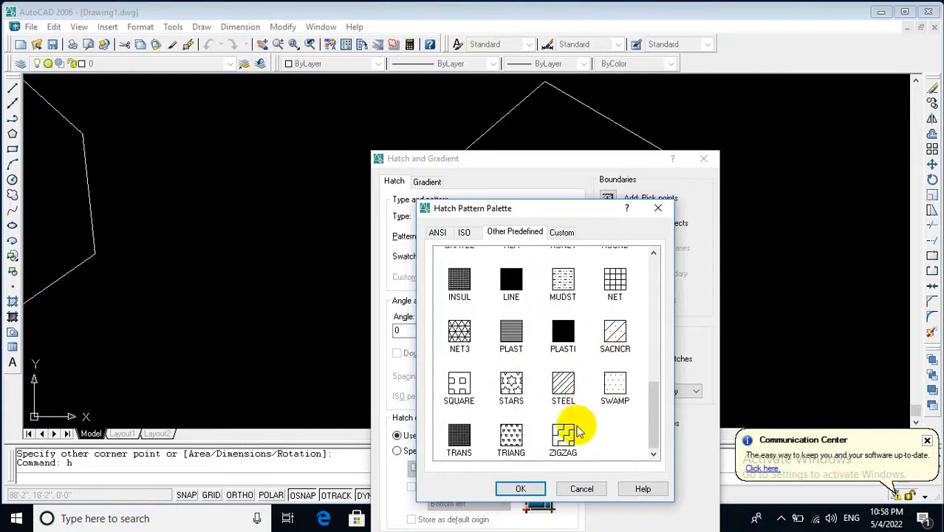
pyautogui.click(561, 388)
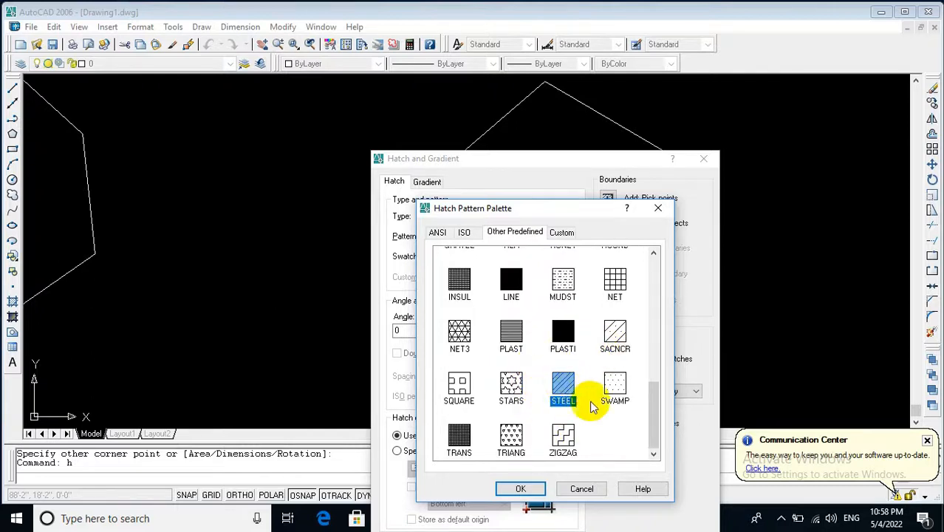
pyautogui.click(531, 490)
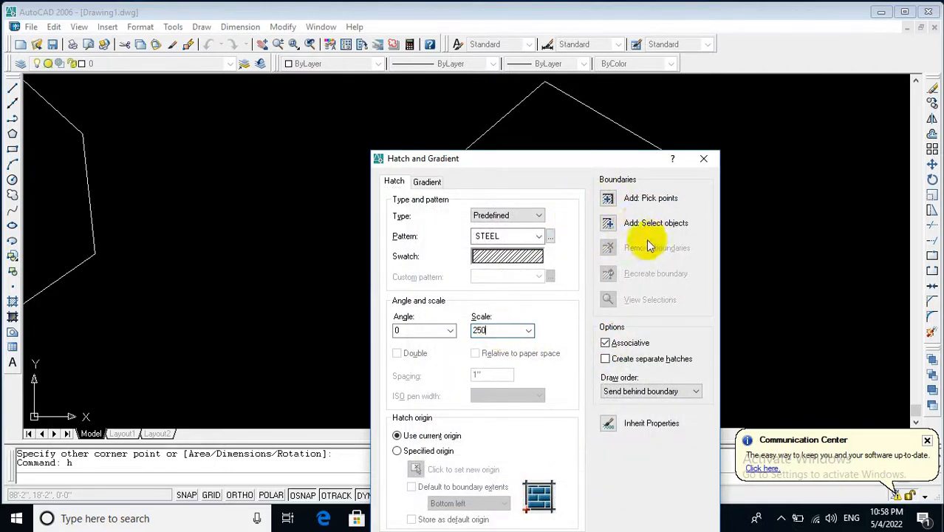
# Apply the hatch to the region between the five-sided outline and the rectangle around the text.
pyautogui.click(609, 202)
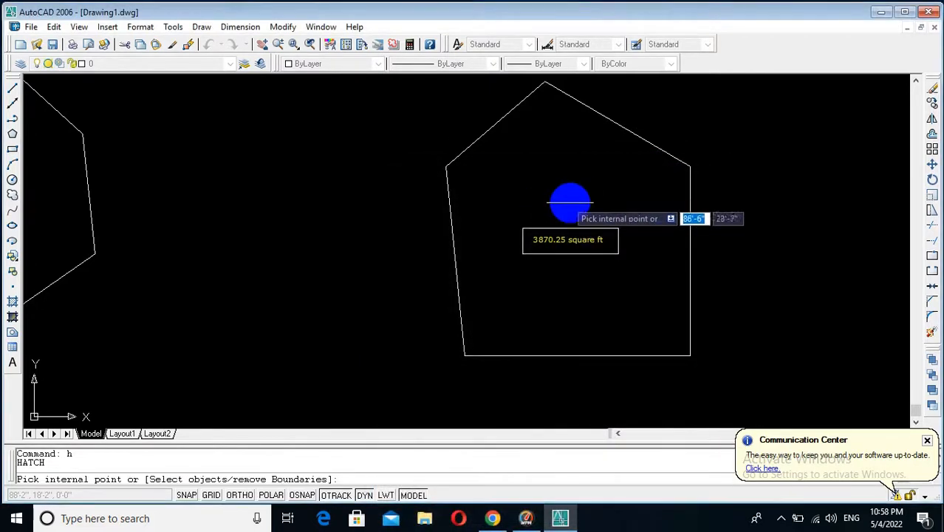
pyautogui.click(572, 203)
pyautogui.rightClick(567, 214)
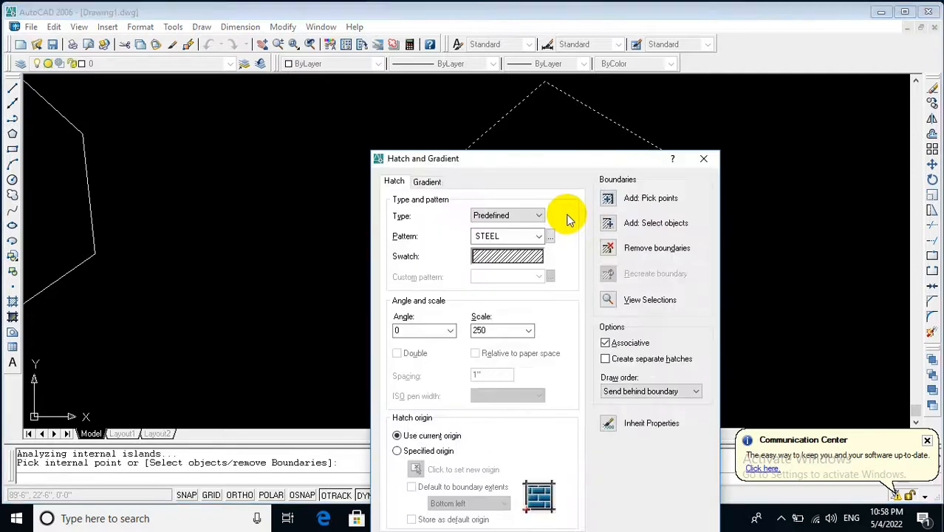
pyautogui.press('Return')
# Erase the rectangle around the area text and check the hatched figure.
pyautogui.scroll(3, 612, 251)
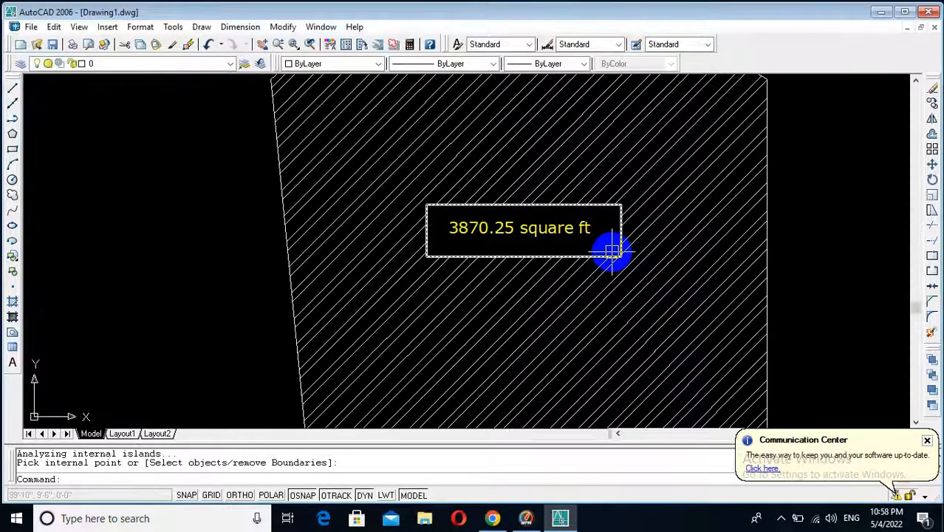
pyautogui.click(611, 254)
pyautogui.write('e')
pyautogui.press('Return')
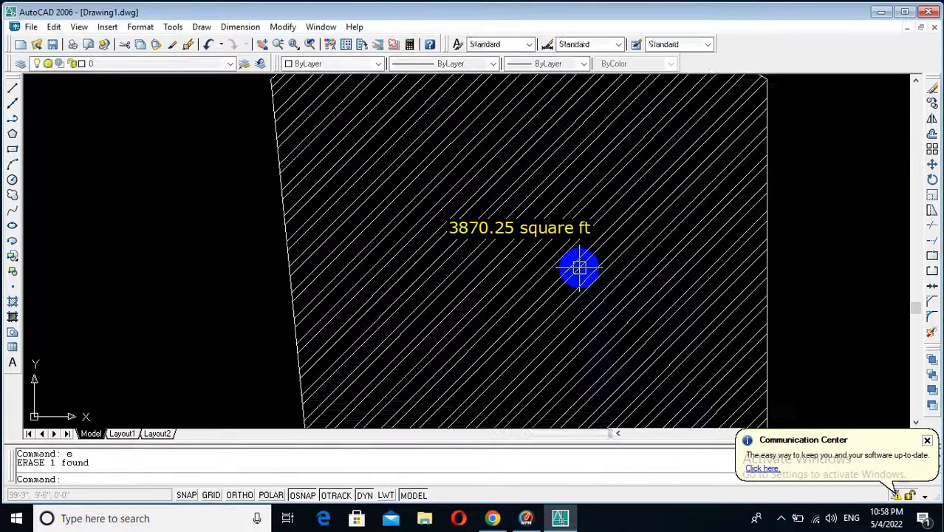
pyautogui.scroll(-3, 579, 266)
pyautogui.scroll(2, 635, 226)
pyautogui.scroll(-2, 556, 236)
pyautogui.scroll(1, 576, 185)
pyautogui.scroll(1, 546, 303)
pyautogui.scroll(-1, 557, 263)
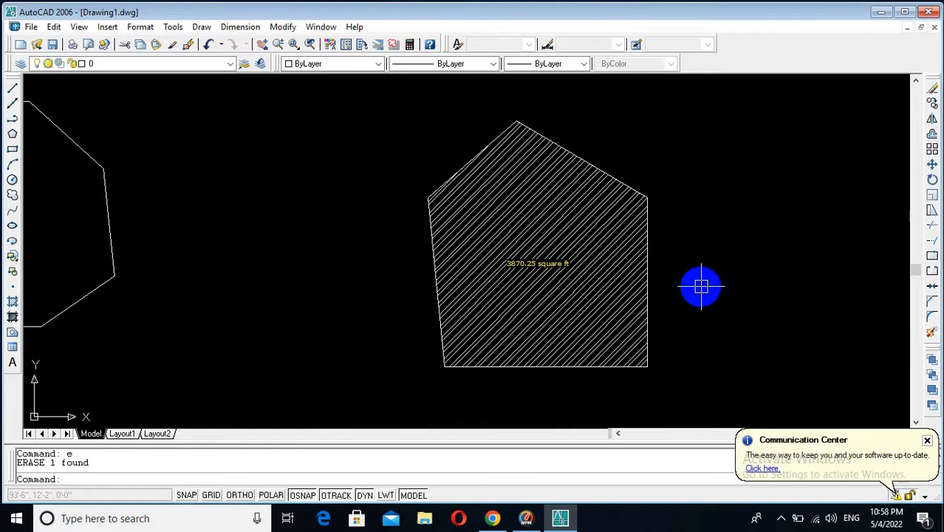